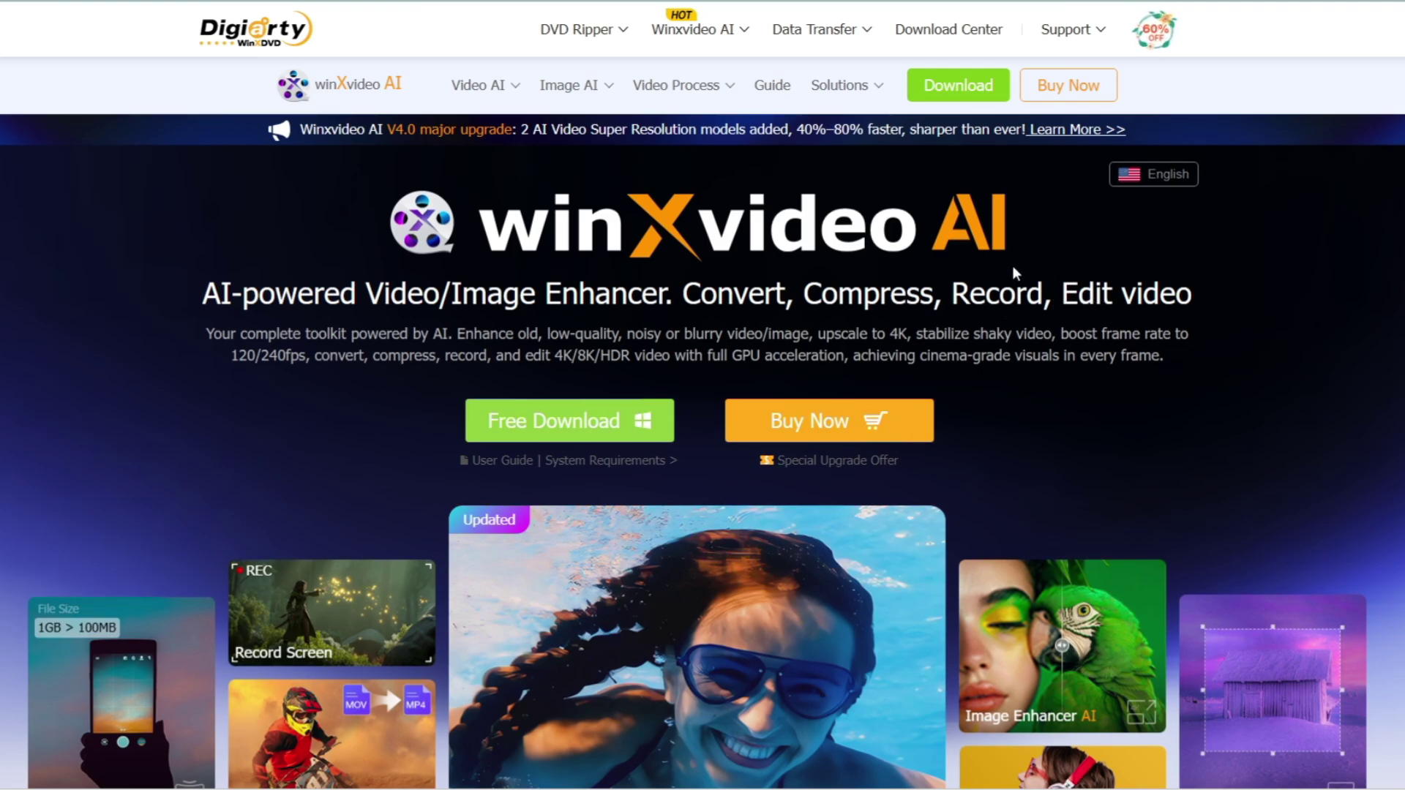
Scroll down the Winxvideo AI product page to the free download offer.
{"action": "scroll", "coordinate": [608, 442], "scroll_direction": "down", "scroll_amount": 5}
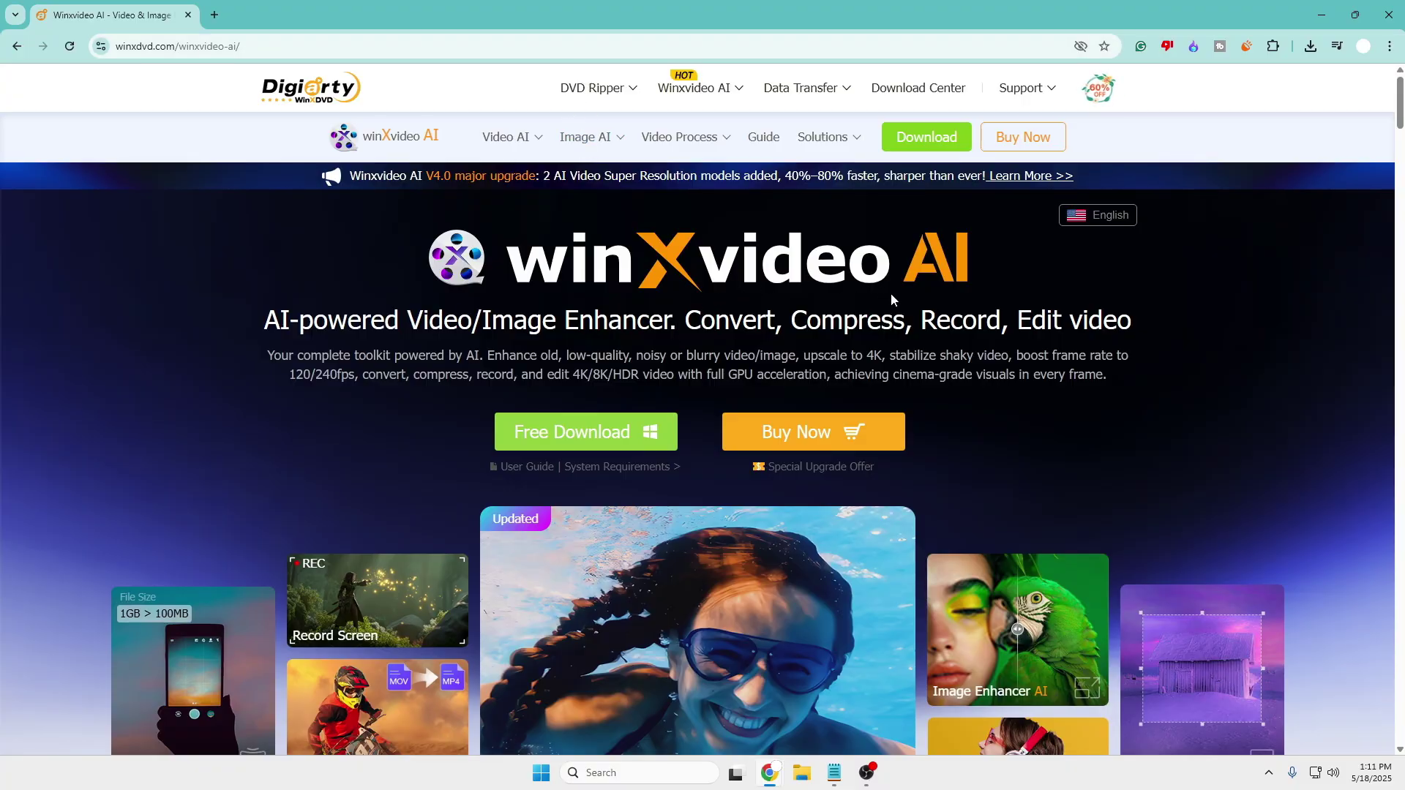
Download the Winxvideo AI installer and run the installation with the agreement checked.
{"action": "left_click", "coordinate": [596, 435]}
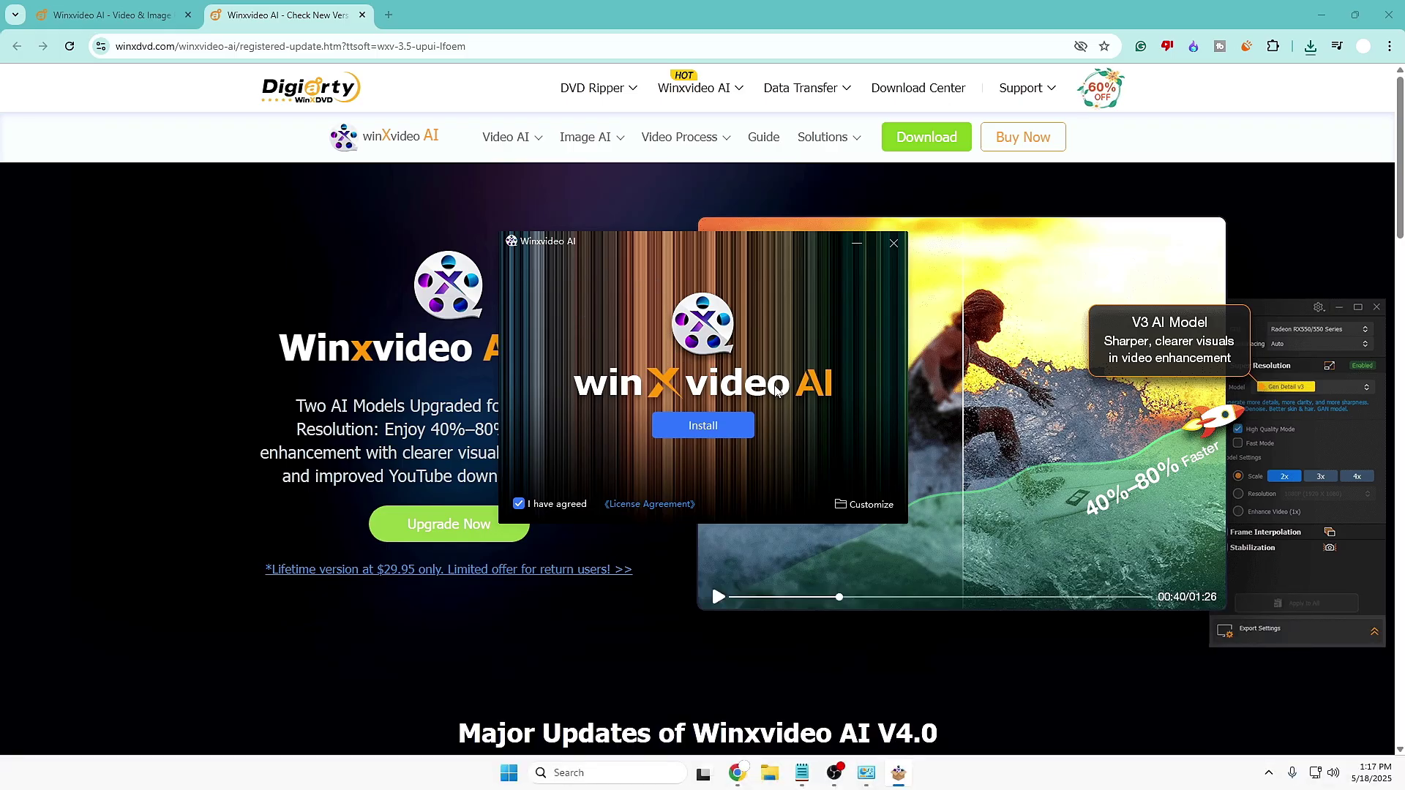
{"action": "left_click_drag", "start_coordinate": [716, 286], "coordinate": [965, 276]}
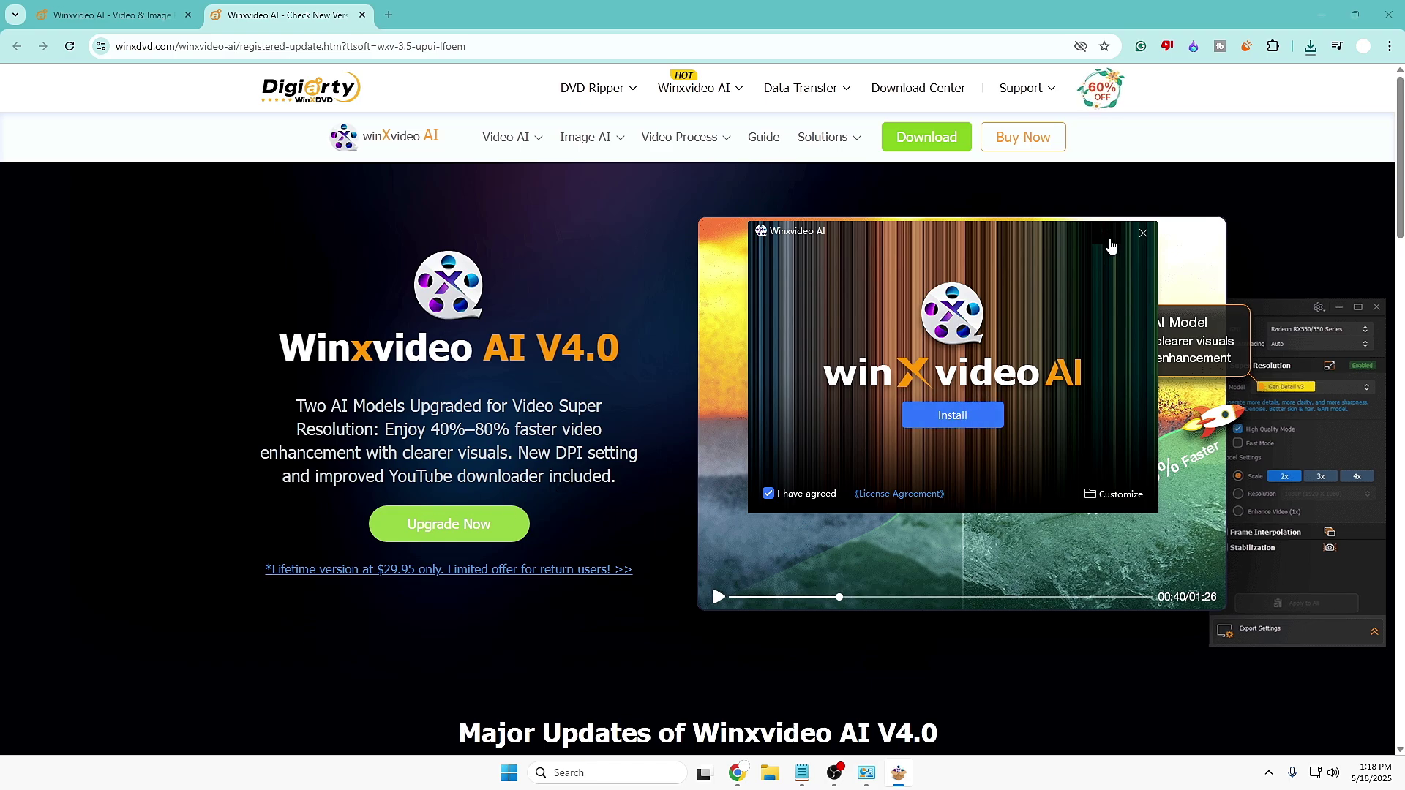
{"action": "left_click", "coordinate": [953, 419]}
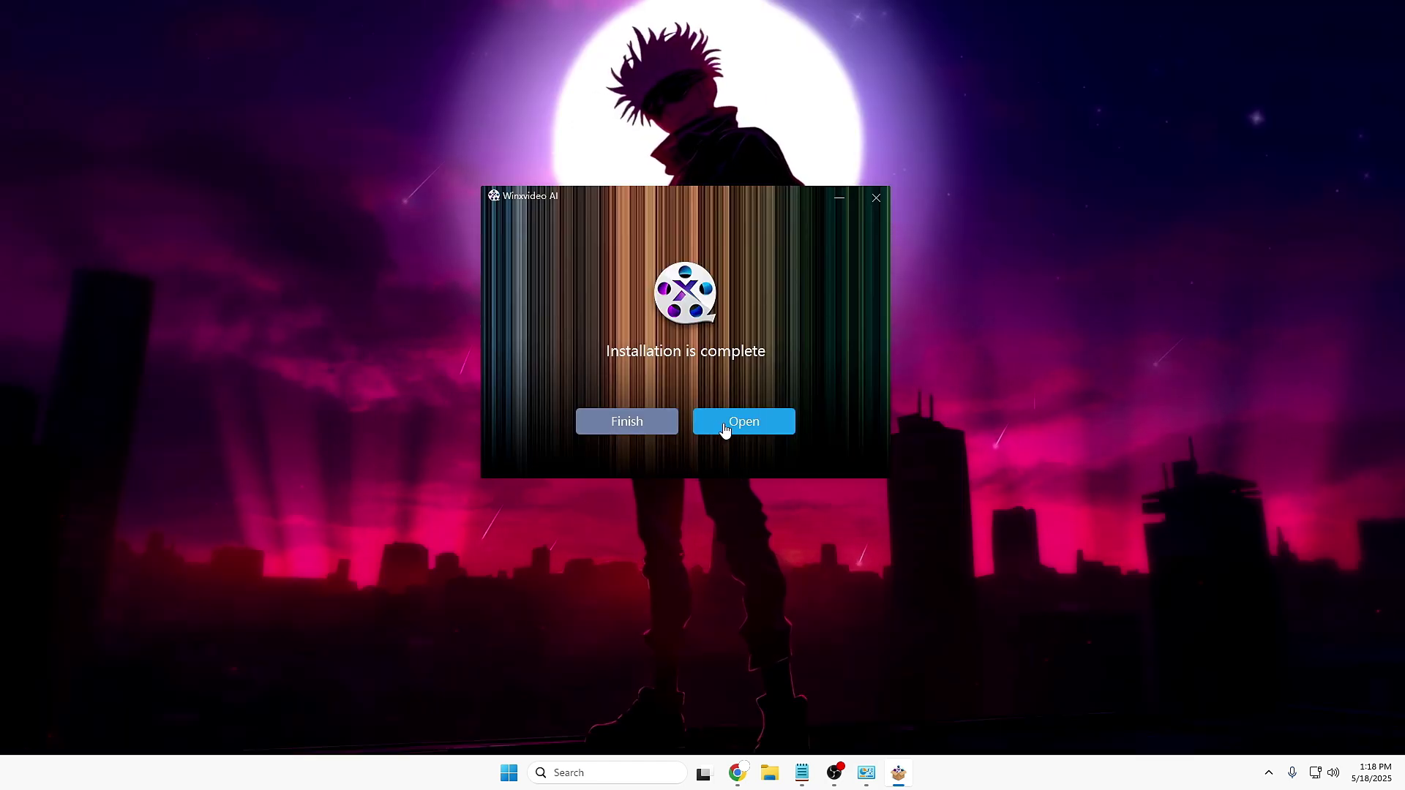
Open Winxvideo AI from the 'Installation is complete' dialog.
{"action": "left_click", "coordinate": [725, 428]}
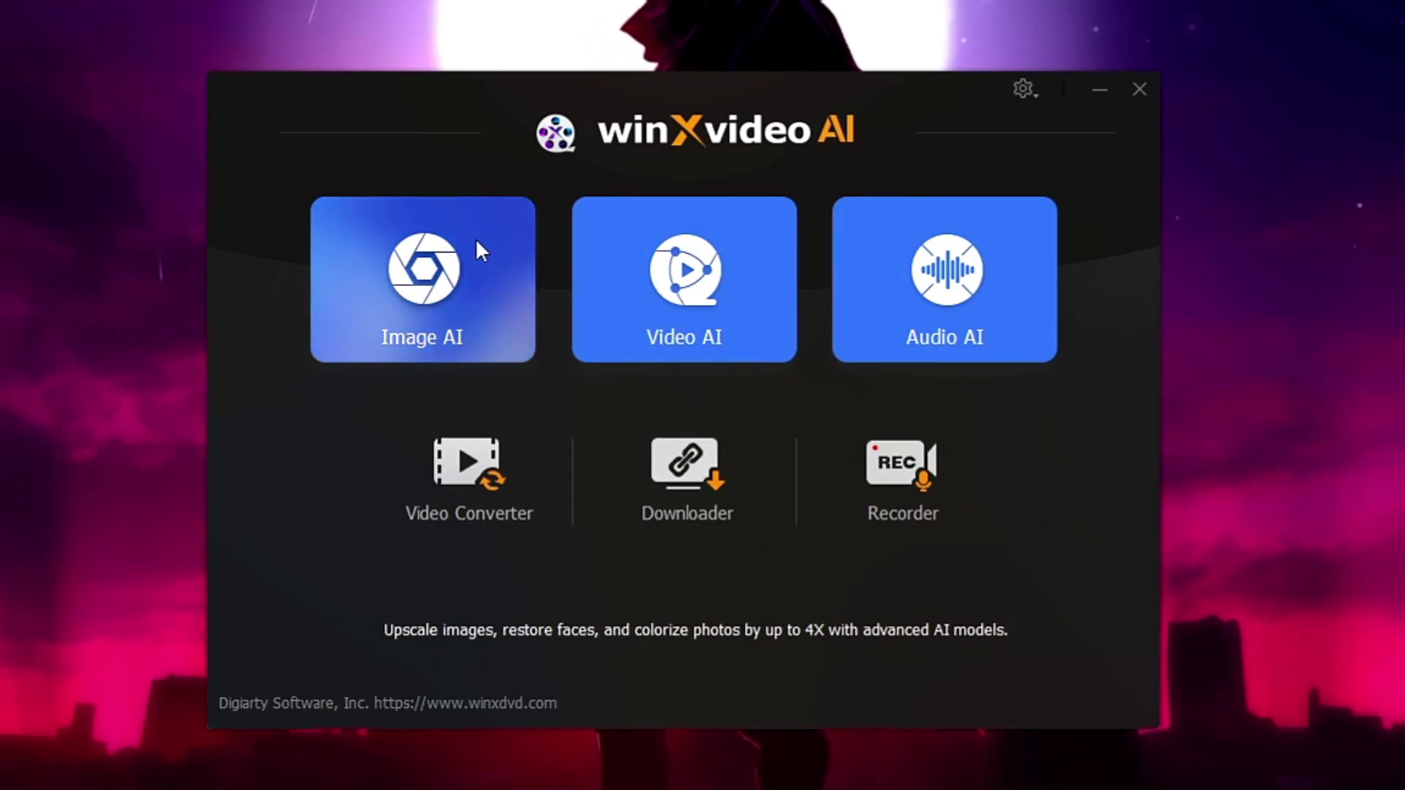
Load pexels-olly-712413.jpg from Downloads into Image AI.
{"action": "left_click", "coordinate": [440, 315]}
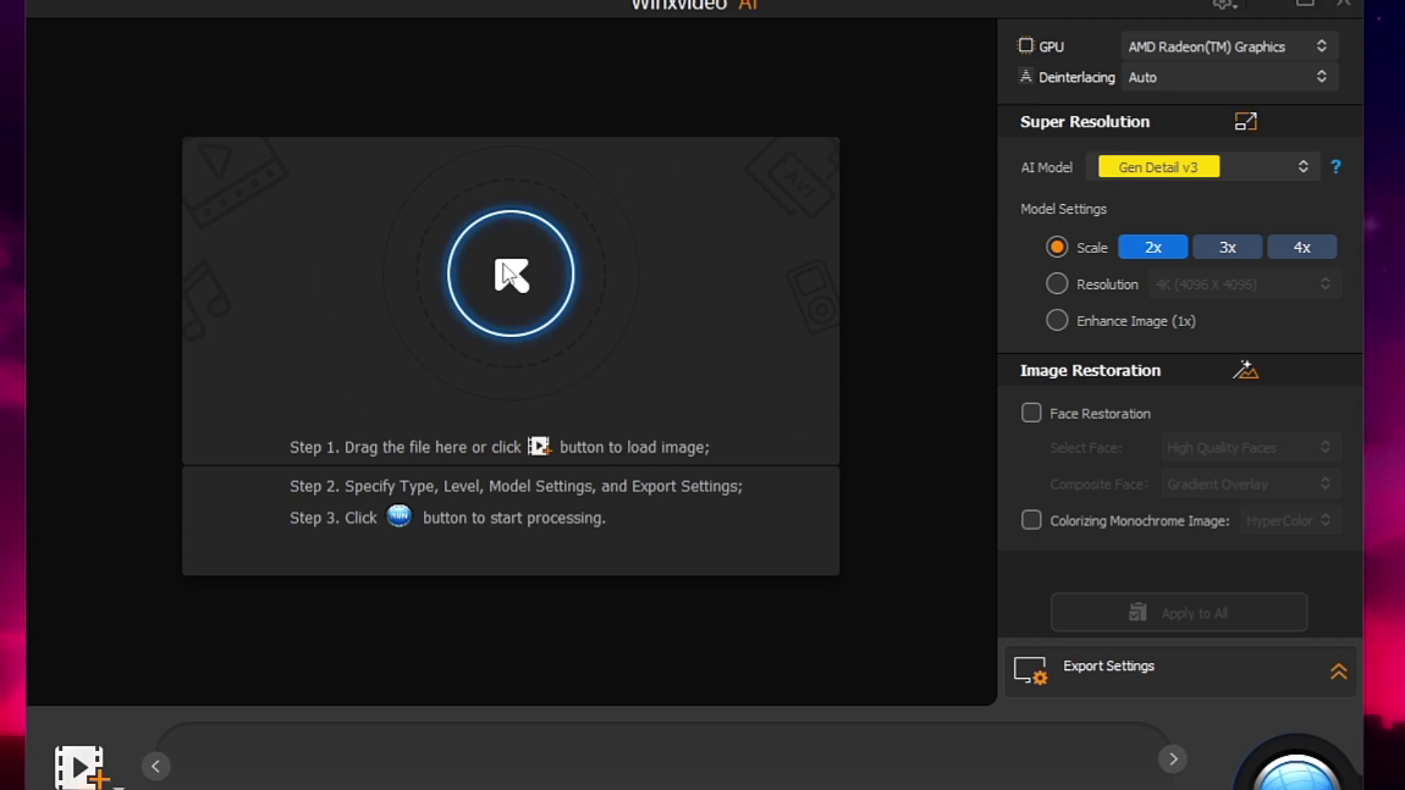
{"action": "left_click", "coordinate": [521, 294]}
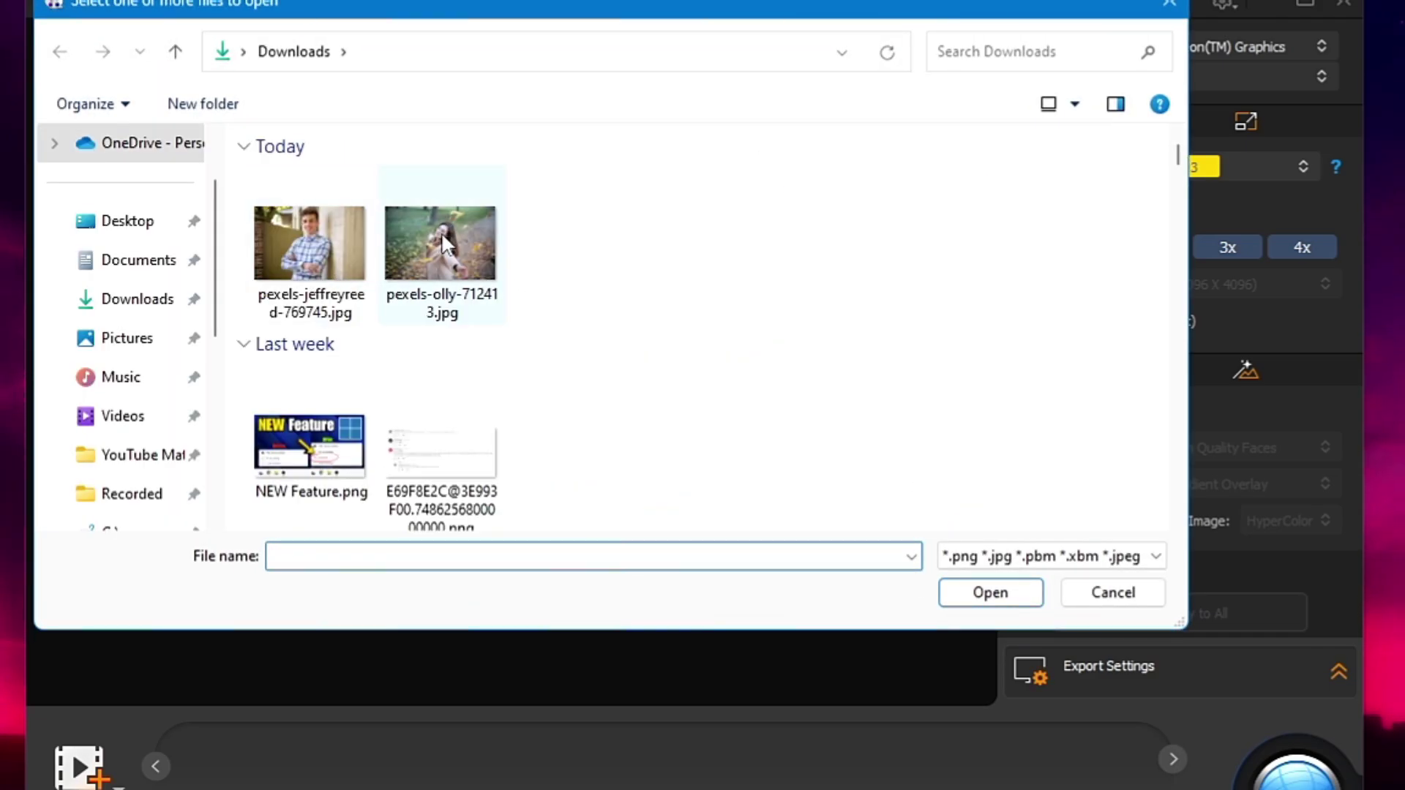
{"action": "left_click", "coordinate": [450, 271]}
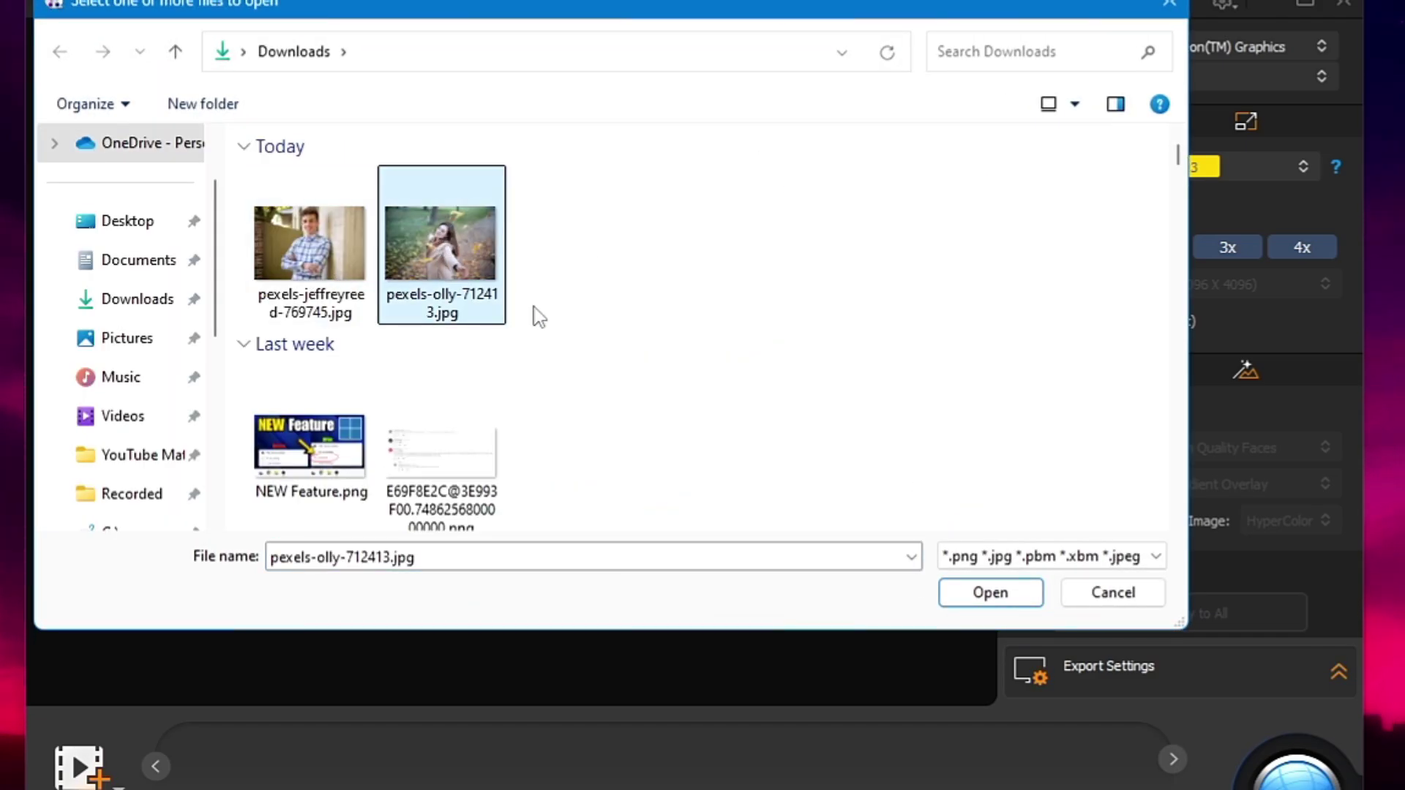
{"action": "left_click", "coordinate": [991, 593]}
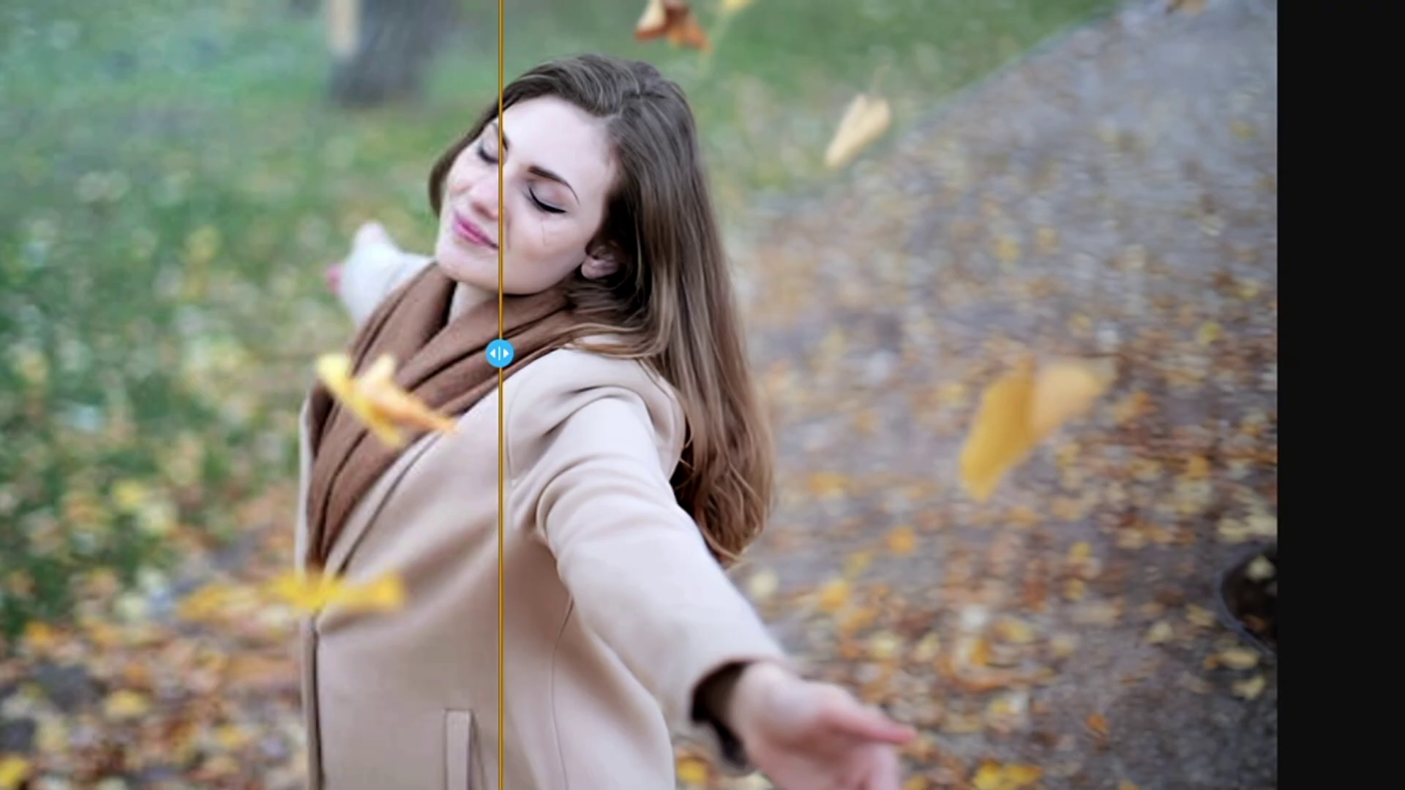
Move the before/after divider to compare the 640×427 original with the 1280×854 upscale.
{"action": "left_click_drag", "start_coordinate": [507, 375], "coordinate": [515, 477]}
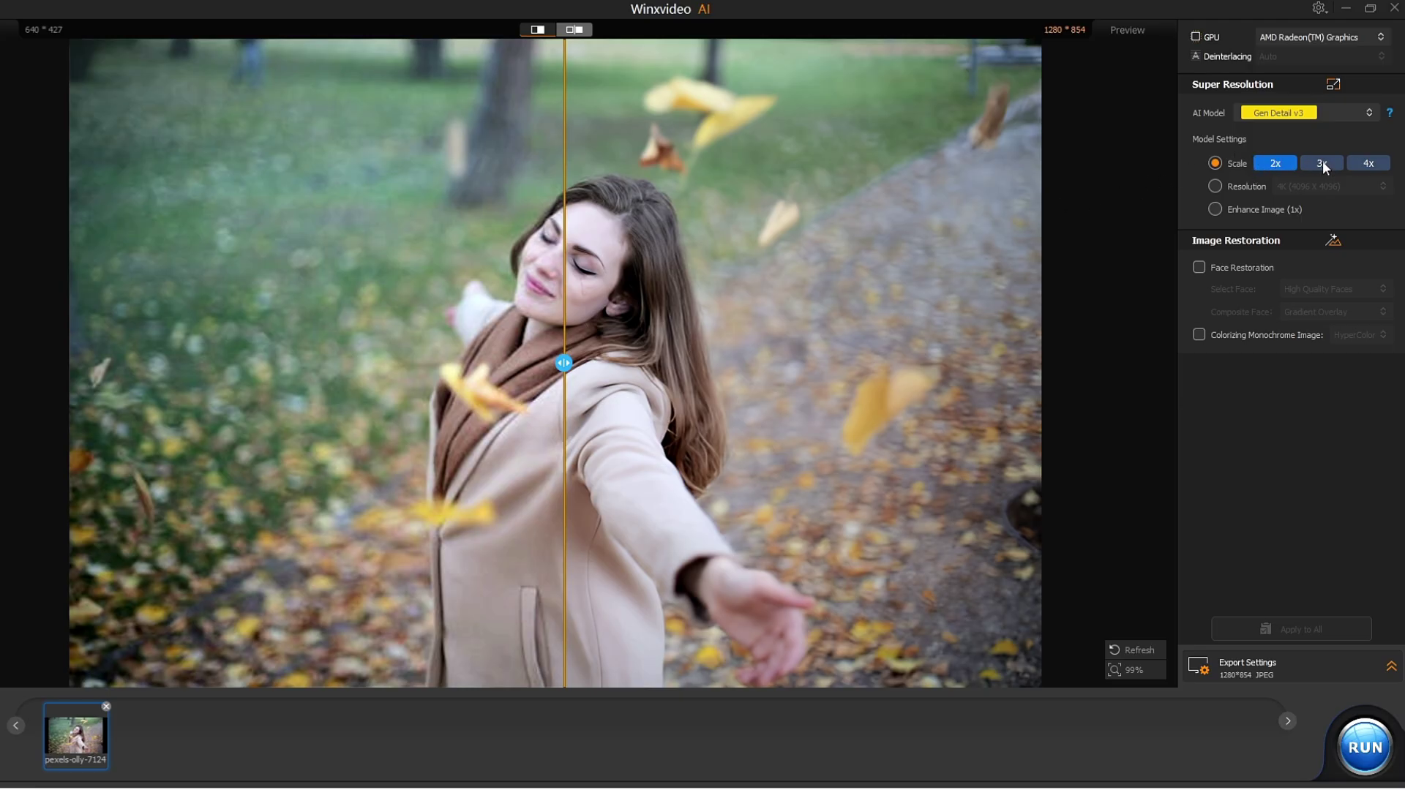
Switch to 4x upscaling (2560×1708), compare before and after, then start the run.
{"action": "left_click", "coordinate": [1369, 164]}
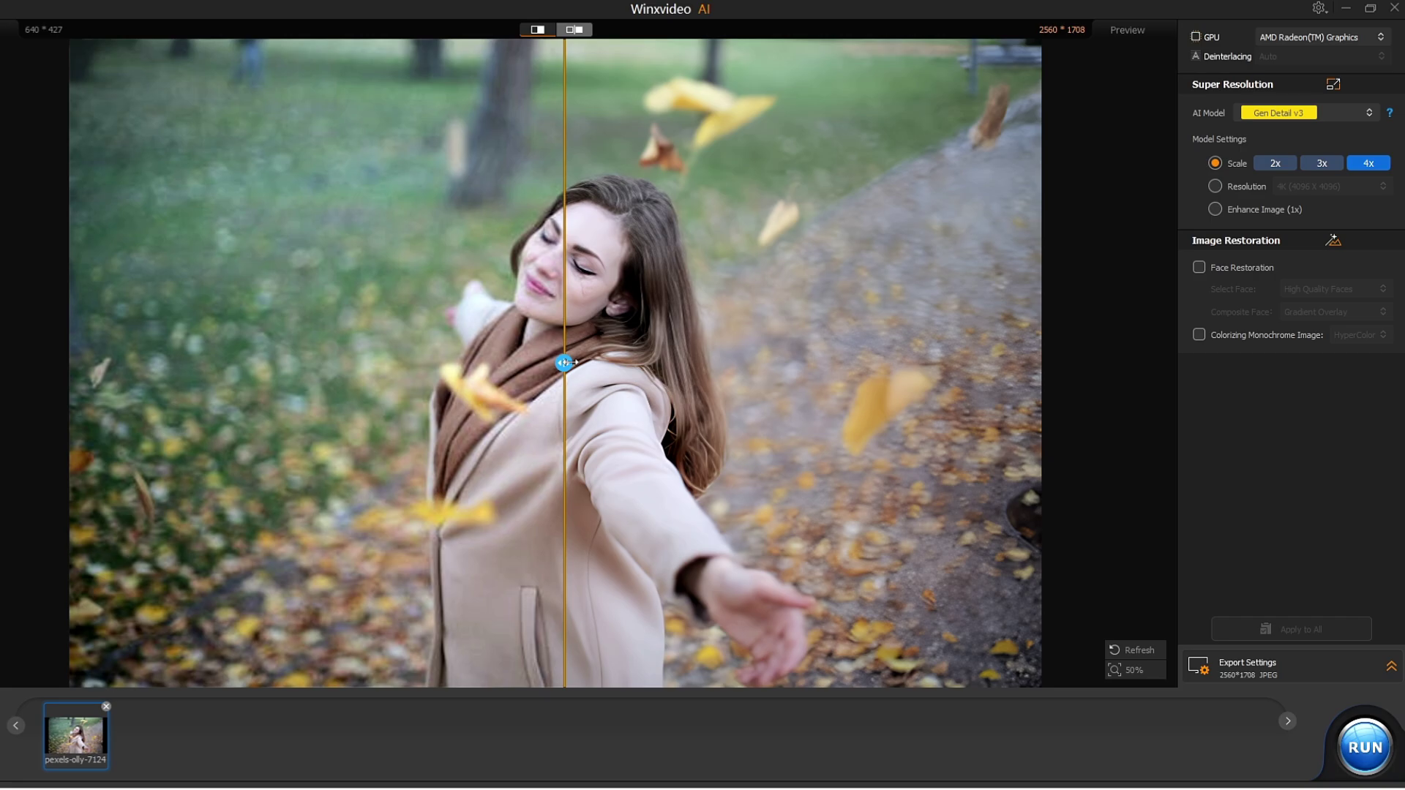
{"action": "left_click_drag", "start_coordinate": [567, 363], "coordinate": [290, 378]}
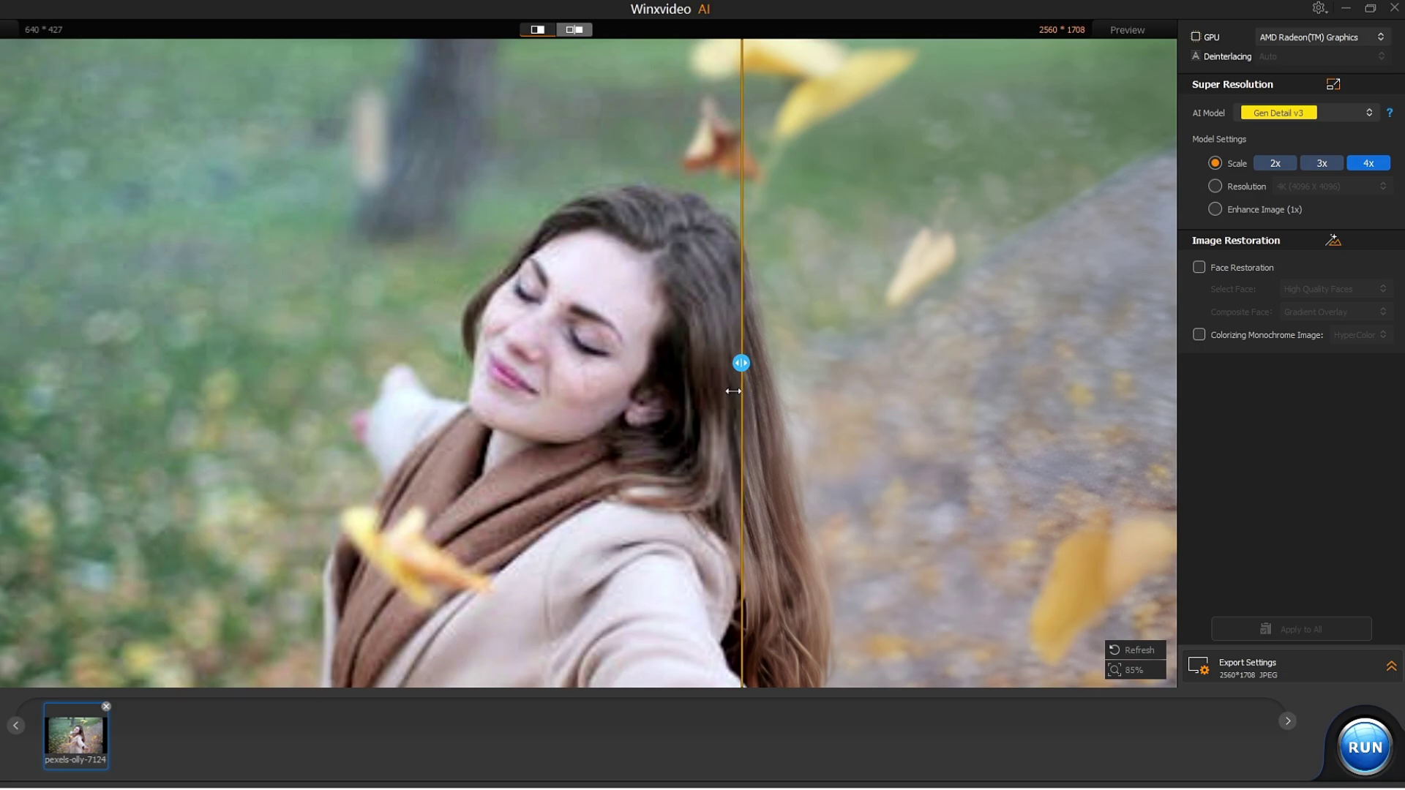
{"action": "left_click_drag", "start_coordinate": [740, 371], "coordinate": [401, 390]}
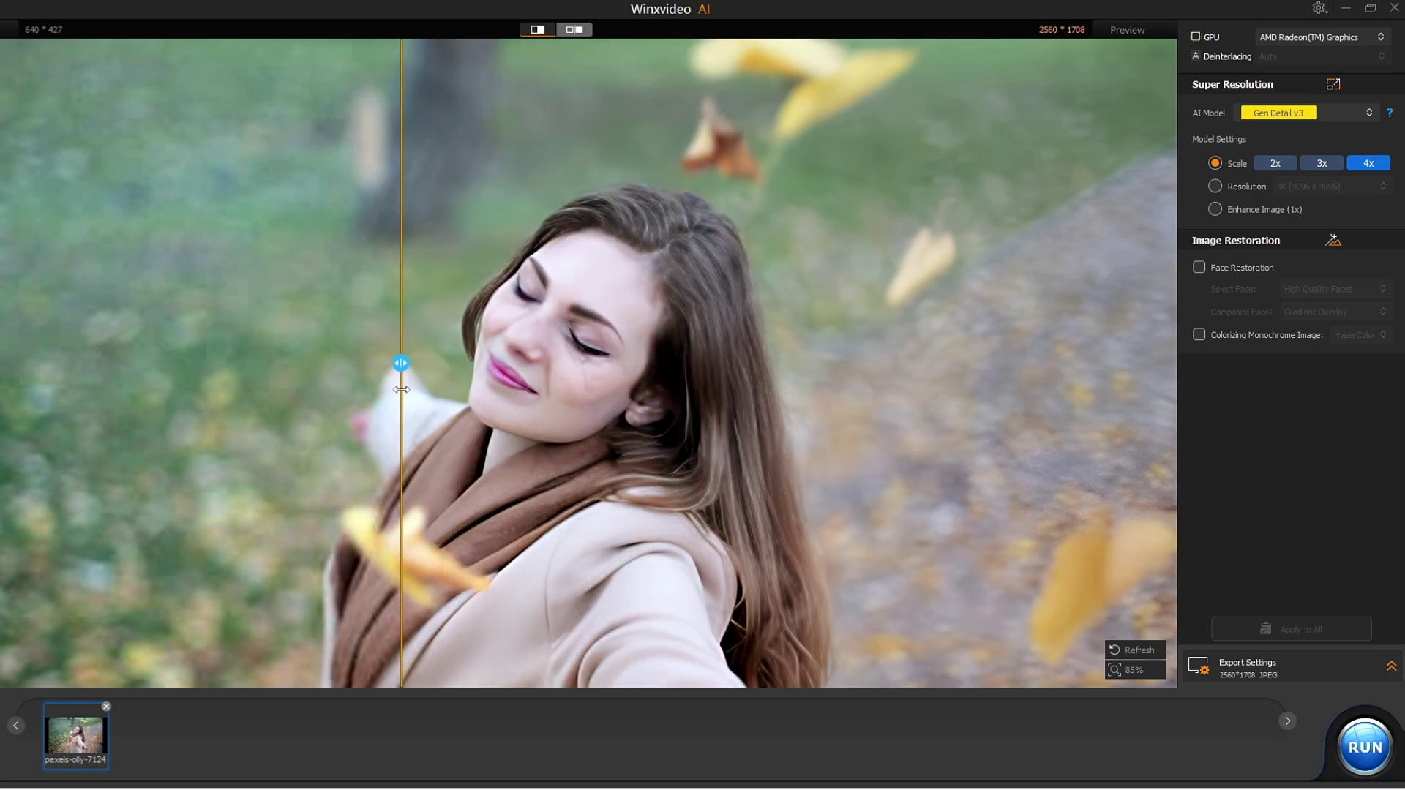
{"action": "left_click_drag", "start_coordinate": [401, 389], "coordinate": [579, 408]}
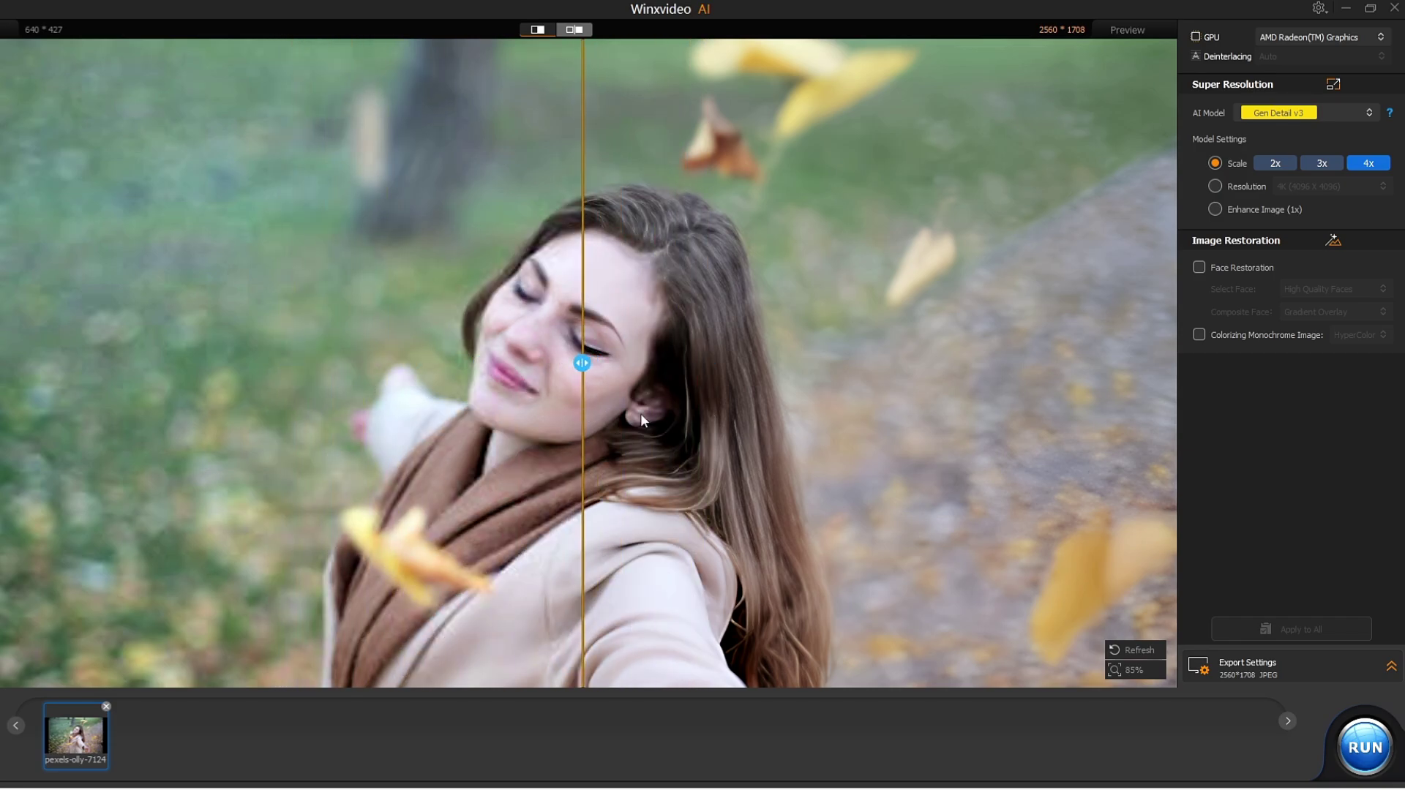
{"action": "left_click", "coordinate": [1375, 752]}
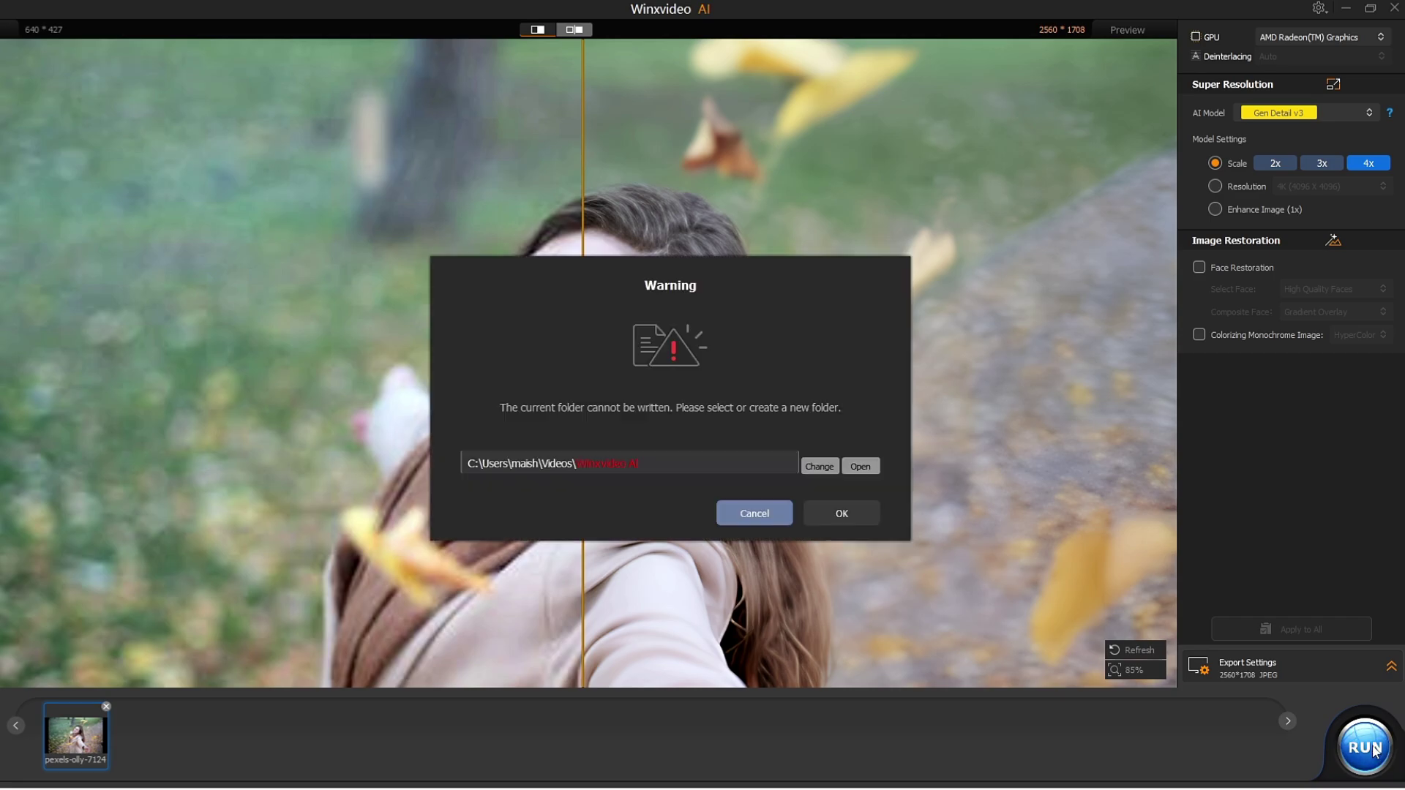
Change the output folder to Downloads and confirm to begin exporting the photo.
{"action": "left_click", "coordinate": [819, 466]}
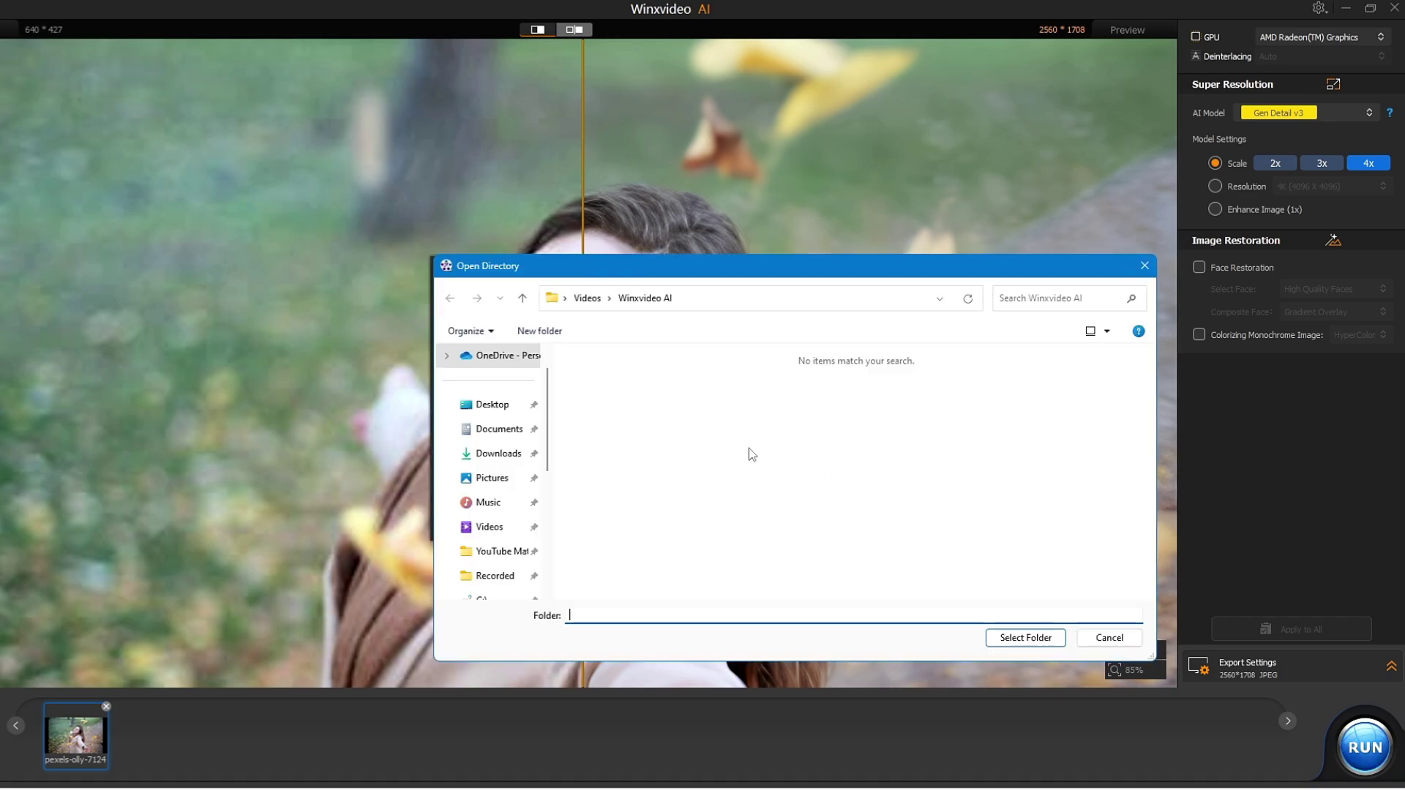
{"action": "left_click", "coordinate": [502, 454]}
{"action": "left_click", "coordinate": [1032, 641]}
{"action": "left_click", "coordinate": [846, 520]}
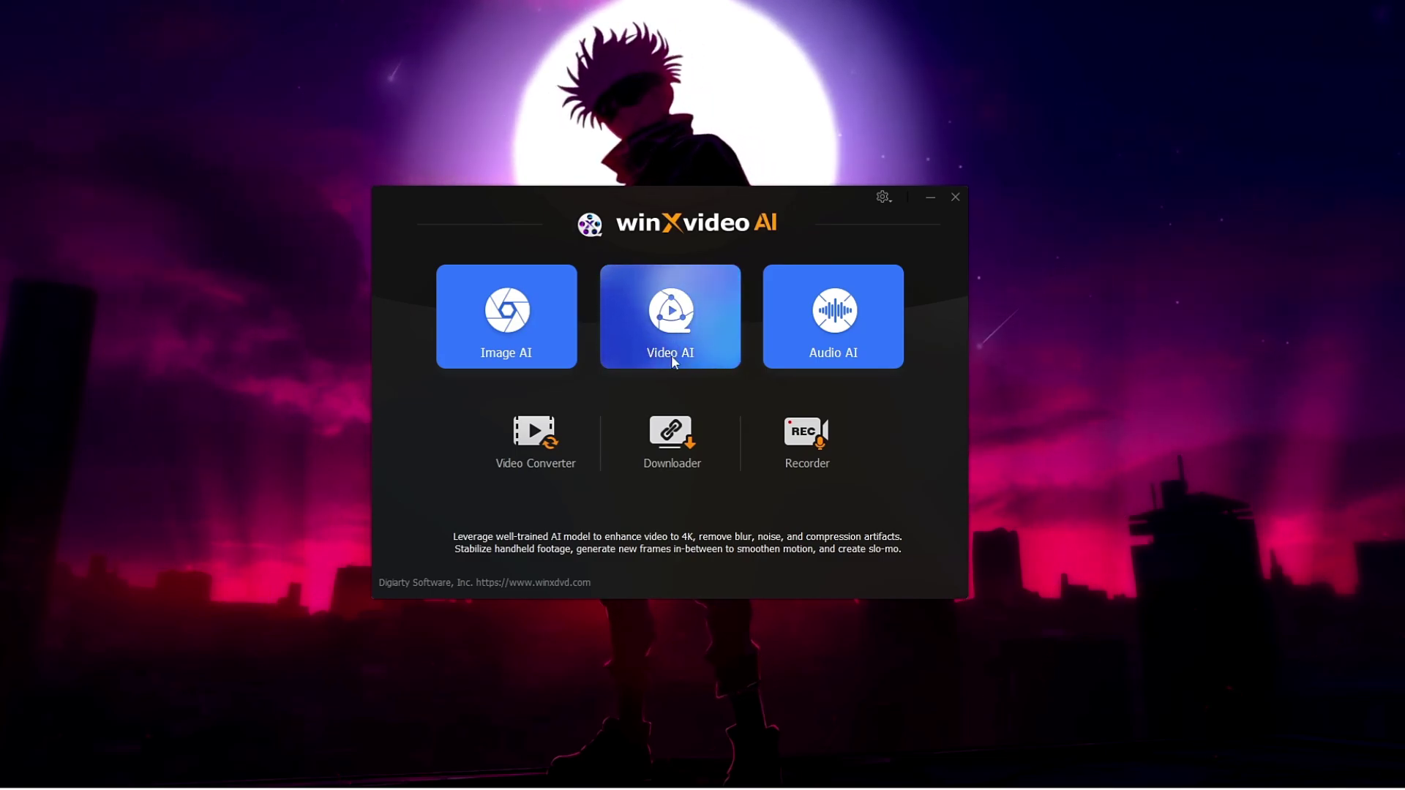
Load 3253860-sd_426_240_25fps.mp4 into Video AI.
{"action": "left_click", "coordinate": [682, 333]}
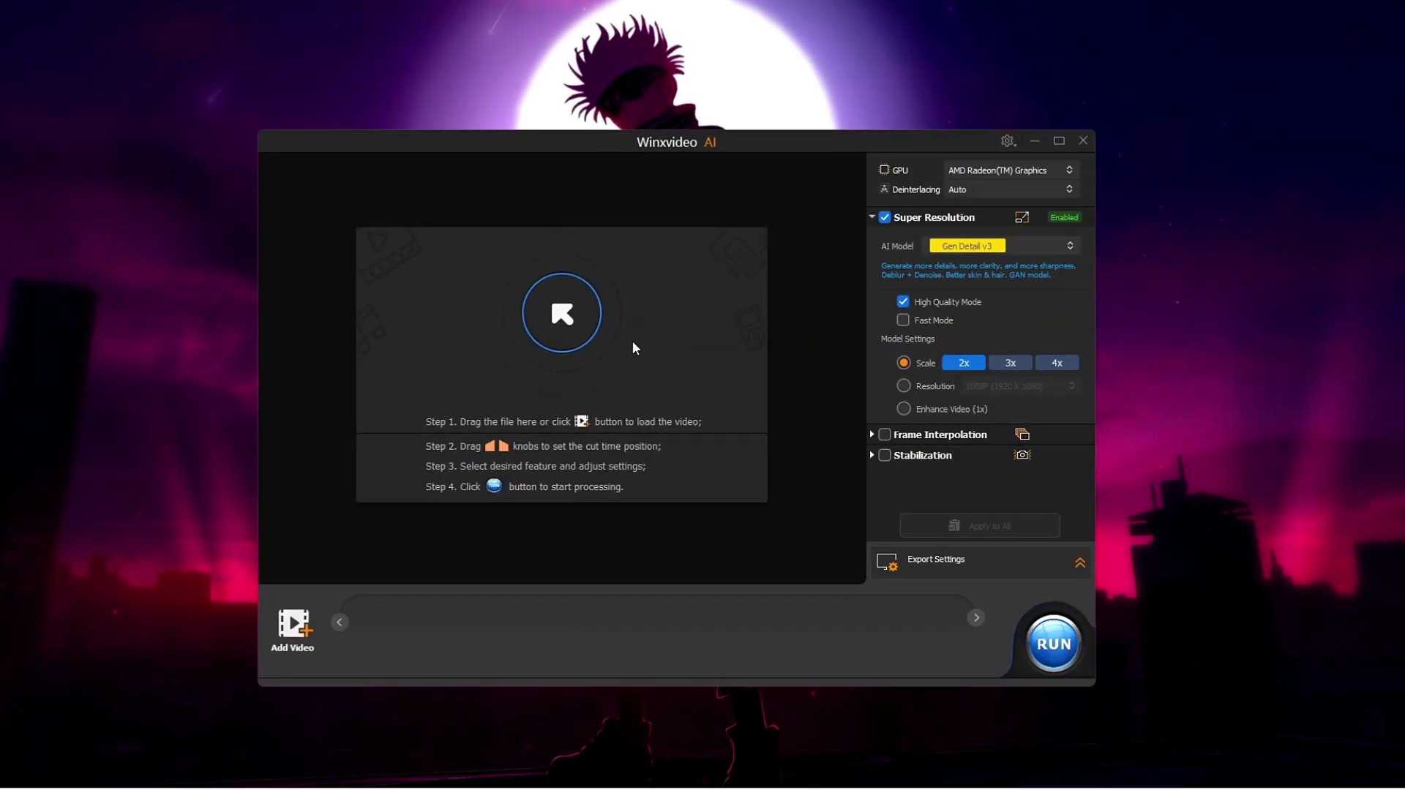
{"action": "left_click", "coordinate": [571, 316]}
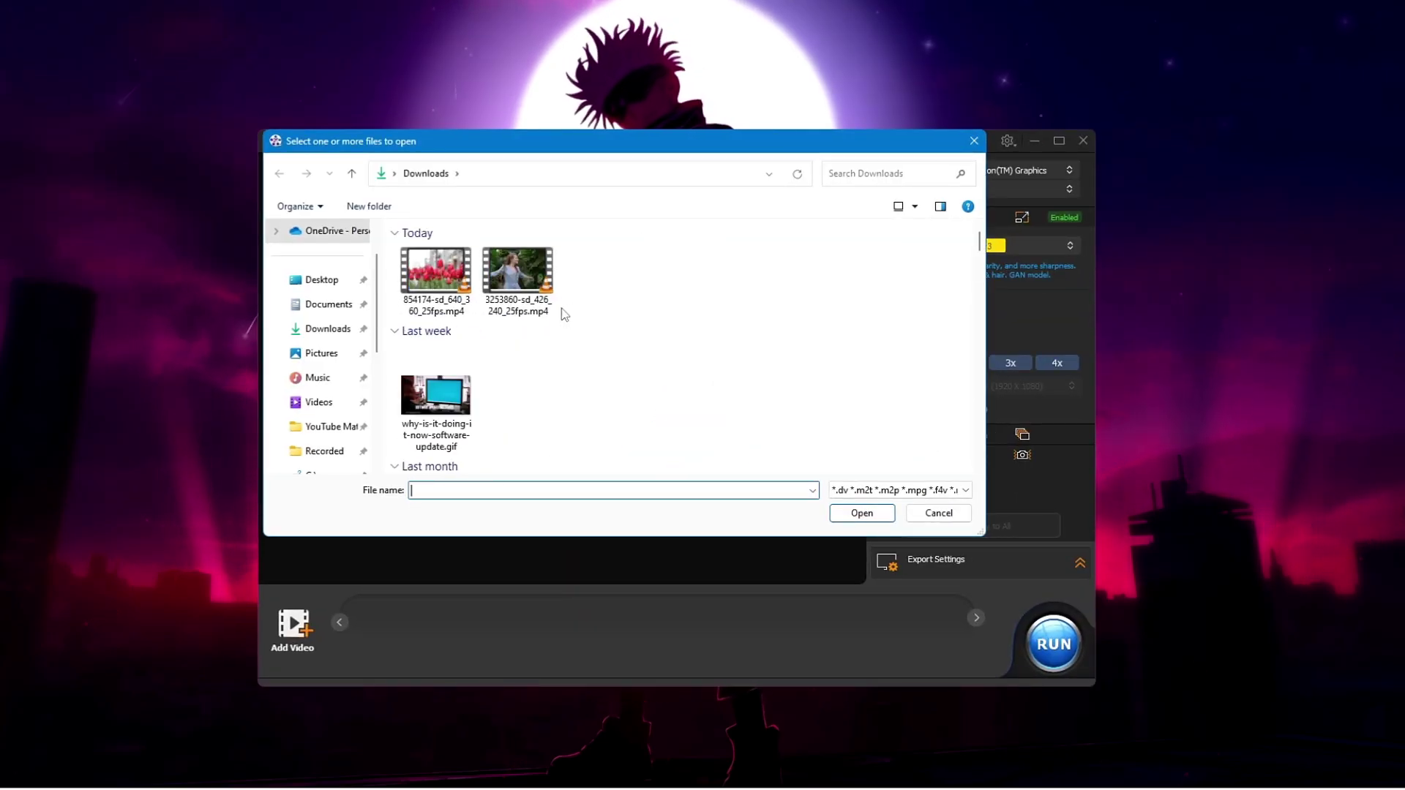
{"action": "left_click", "coordinate": [516, 282]}
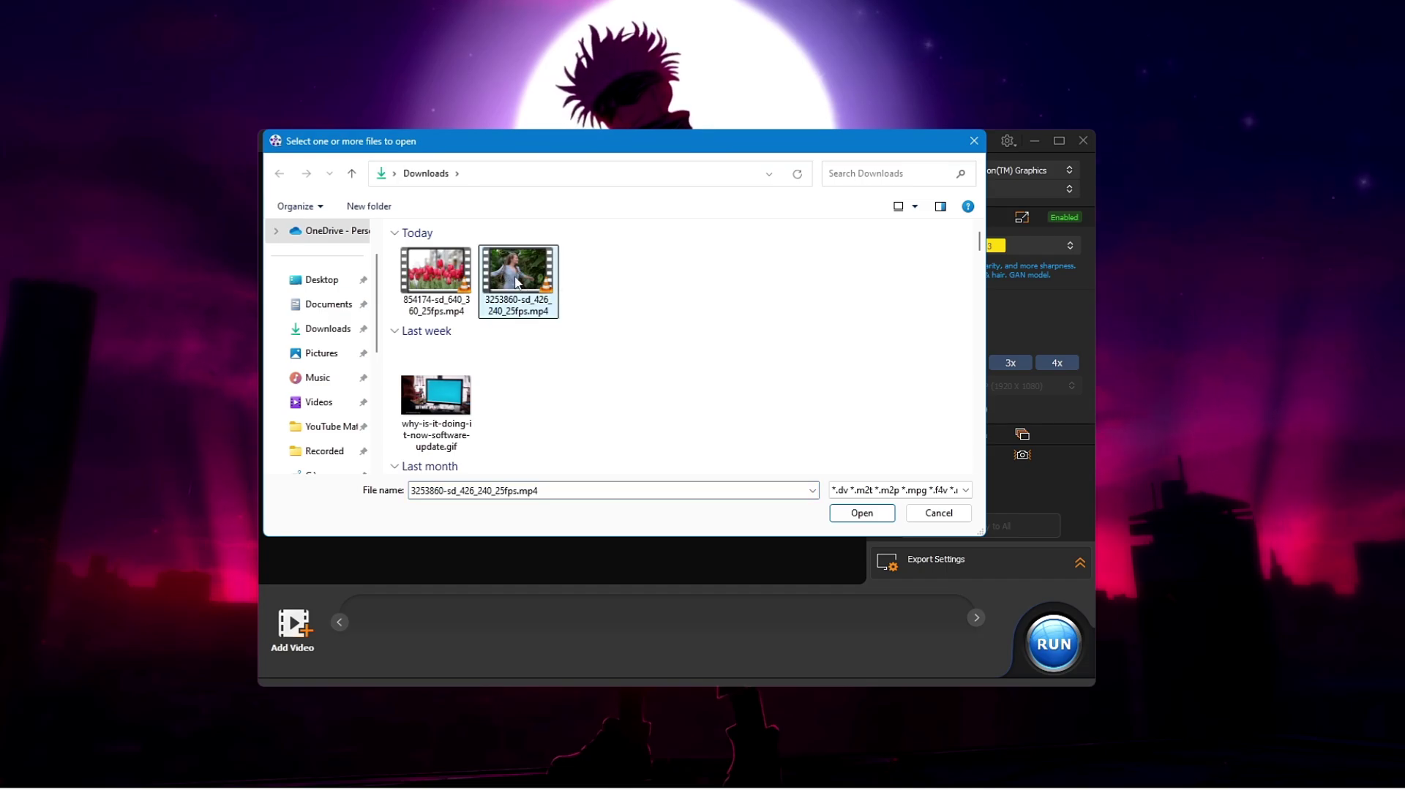
{"action": "left_click", "coordinate": [860, 515]}
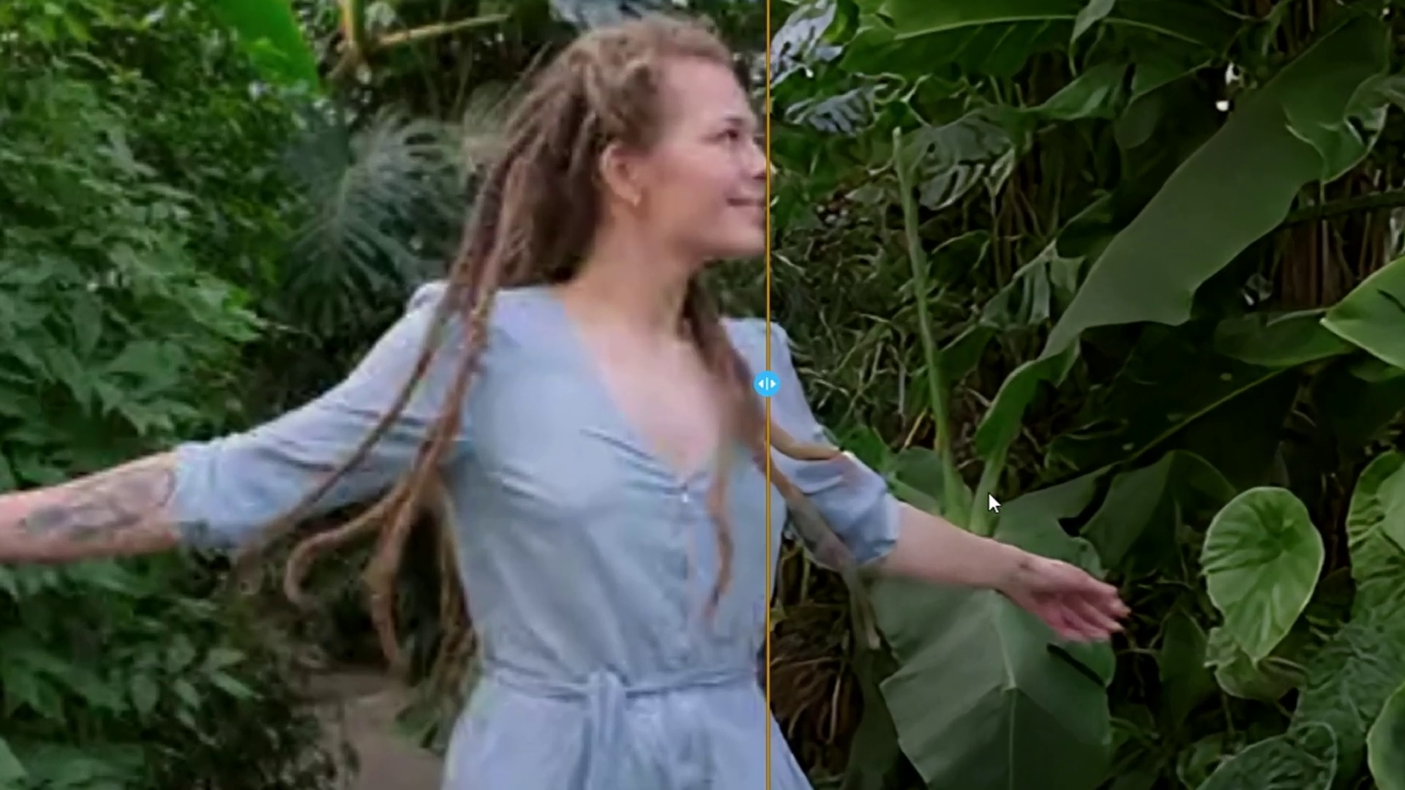
Sweep the split-view divider across the woman to compare original and 852×480 enhanced video.
{"action": "left_click_drag", "start_coordinate": [987, 489], "coordinate": [214, 479]}
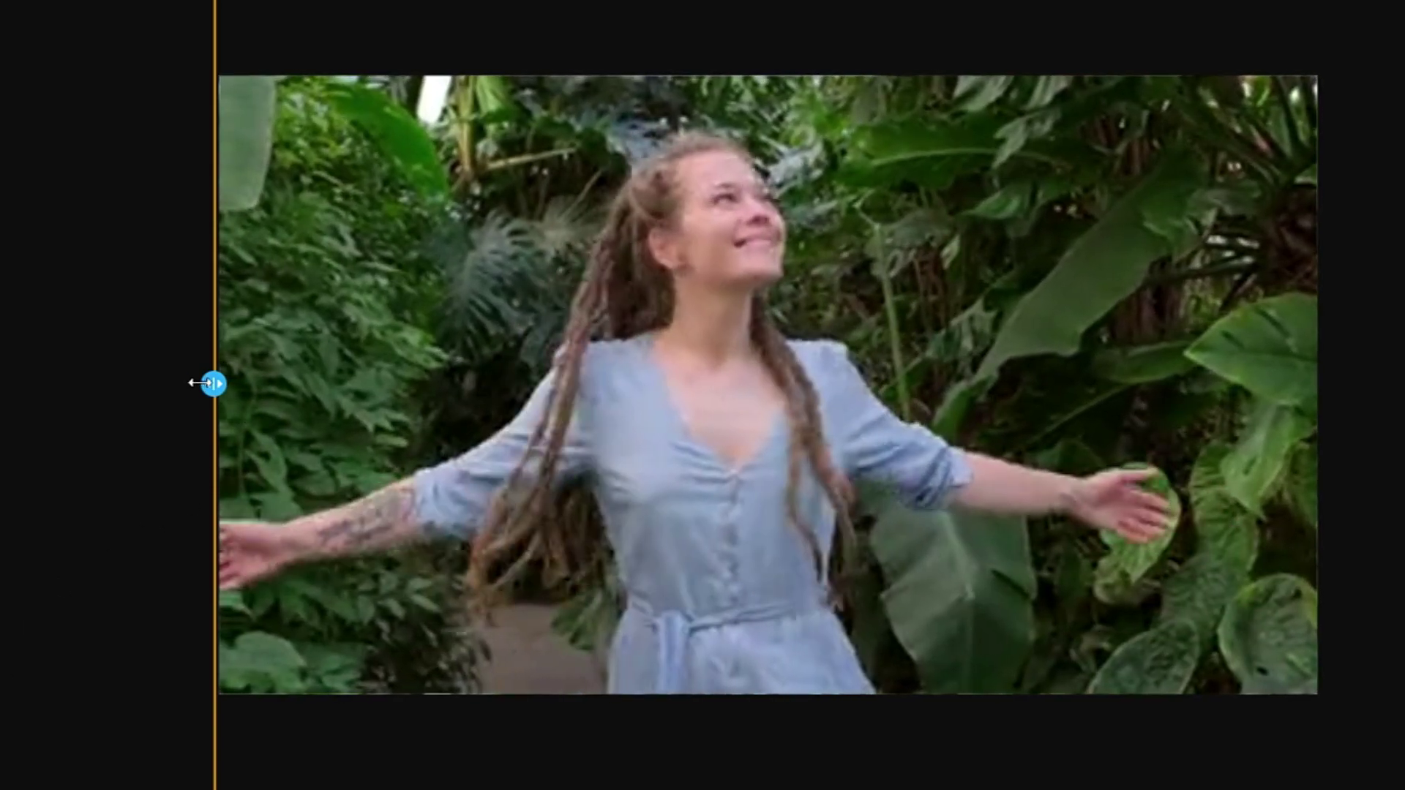
{"action": "left_click_drag", "start_coordinate": [214, 383], "coordinate": [807, 384]}
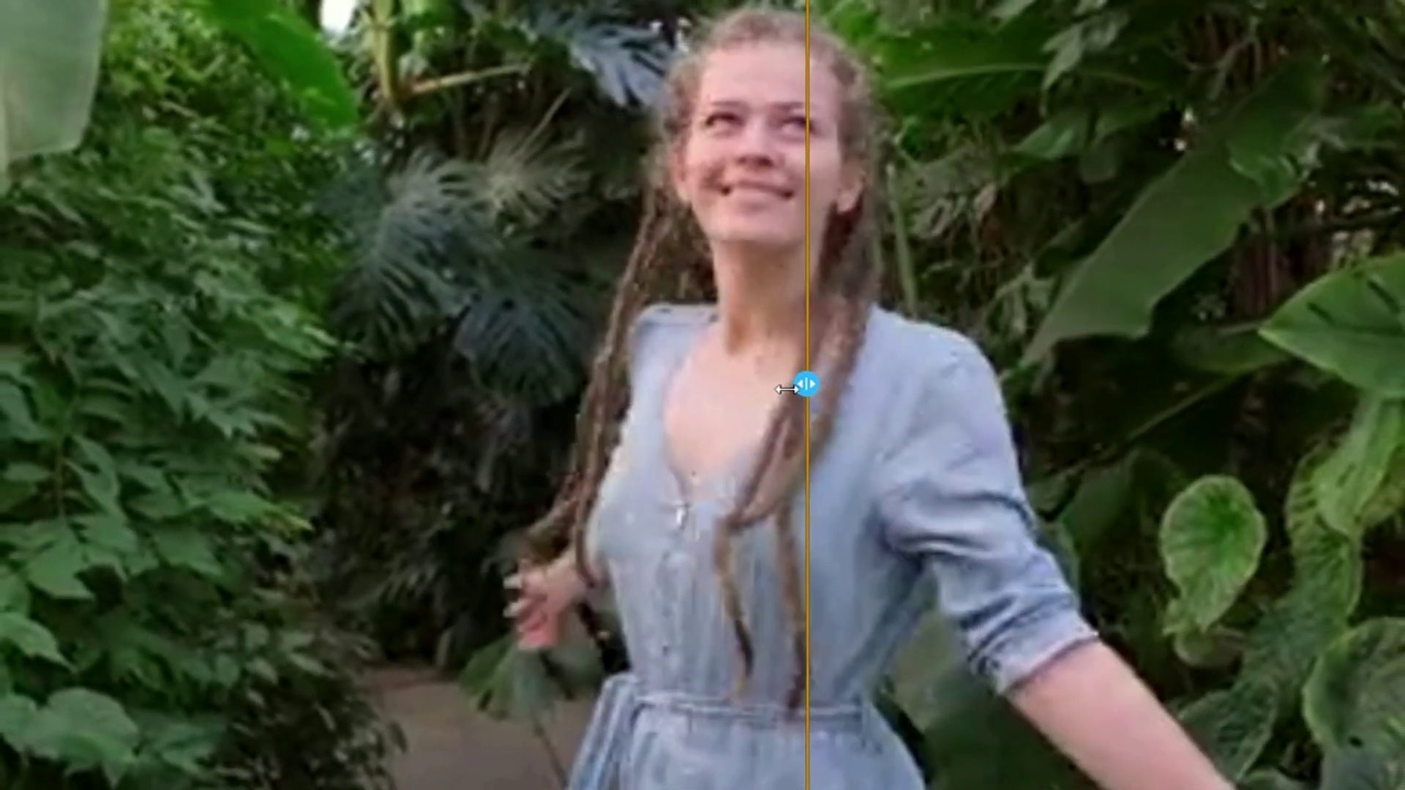
{"action": "left_click_drag", "start_coordinate": [789, 390], "coordinate": [707, 403]}
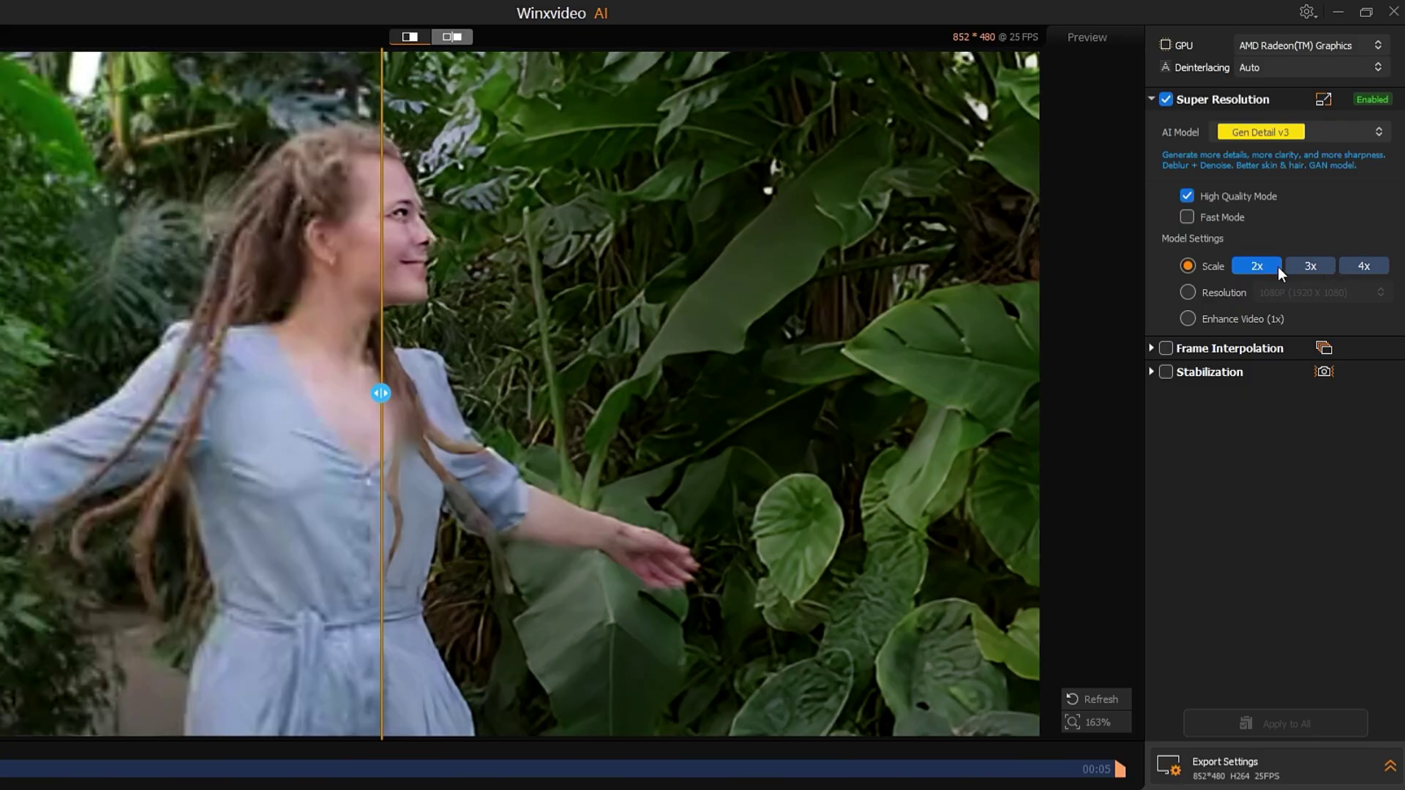
Set Super Resolution to 3x for 1278×720 output and compare before and after.
{"action": "left_click", "coordinate": [1309, 267]}
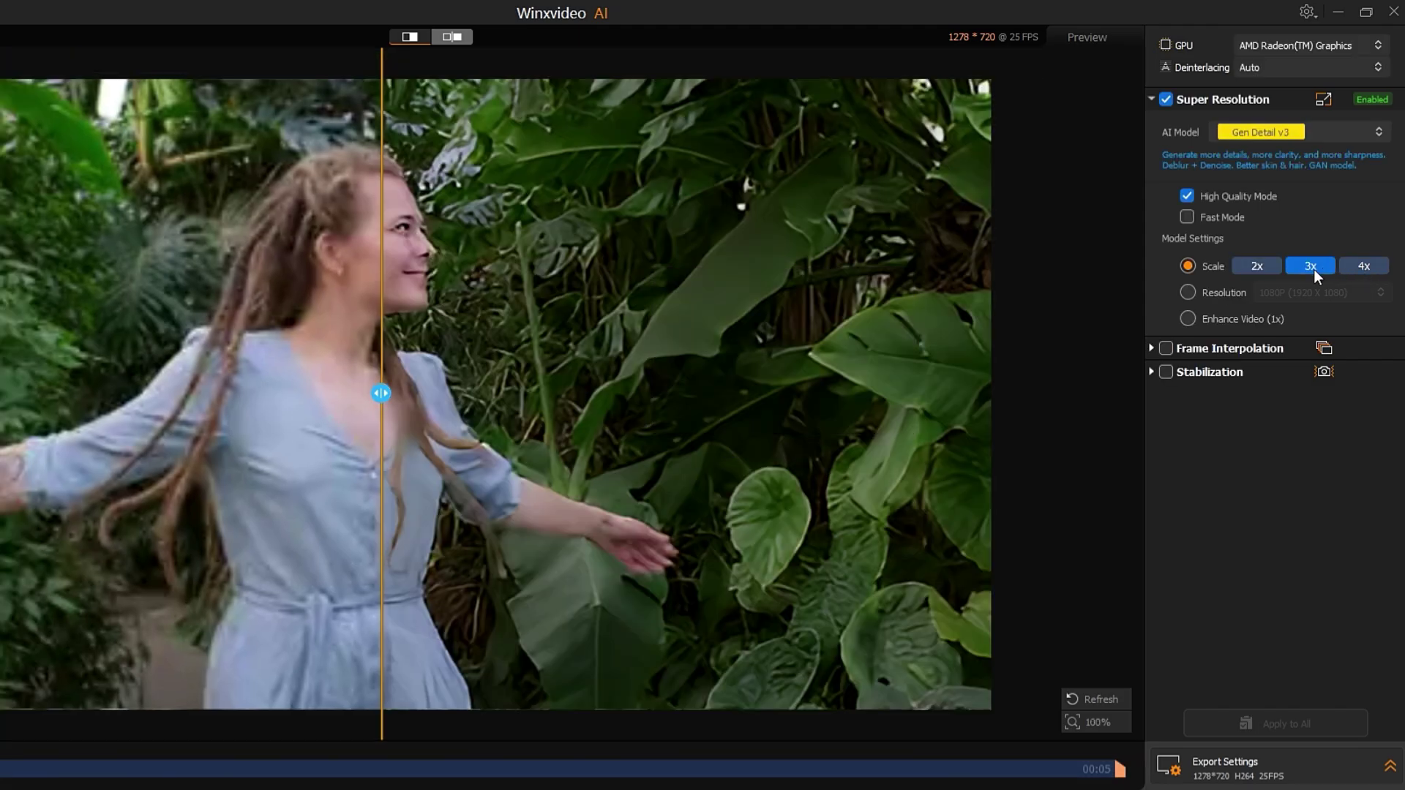
{"action": "left_click_drag", "start_coordinate": [381, 393], "coordinate": [0, 472]}
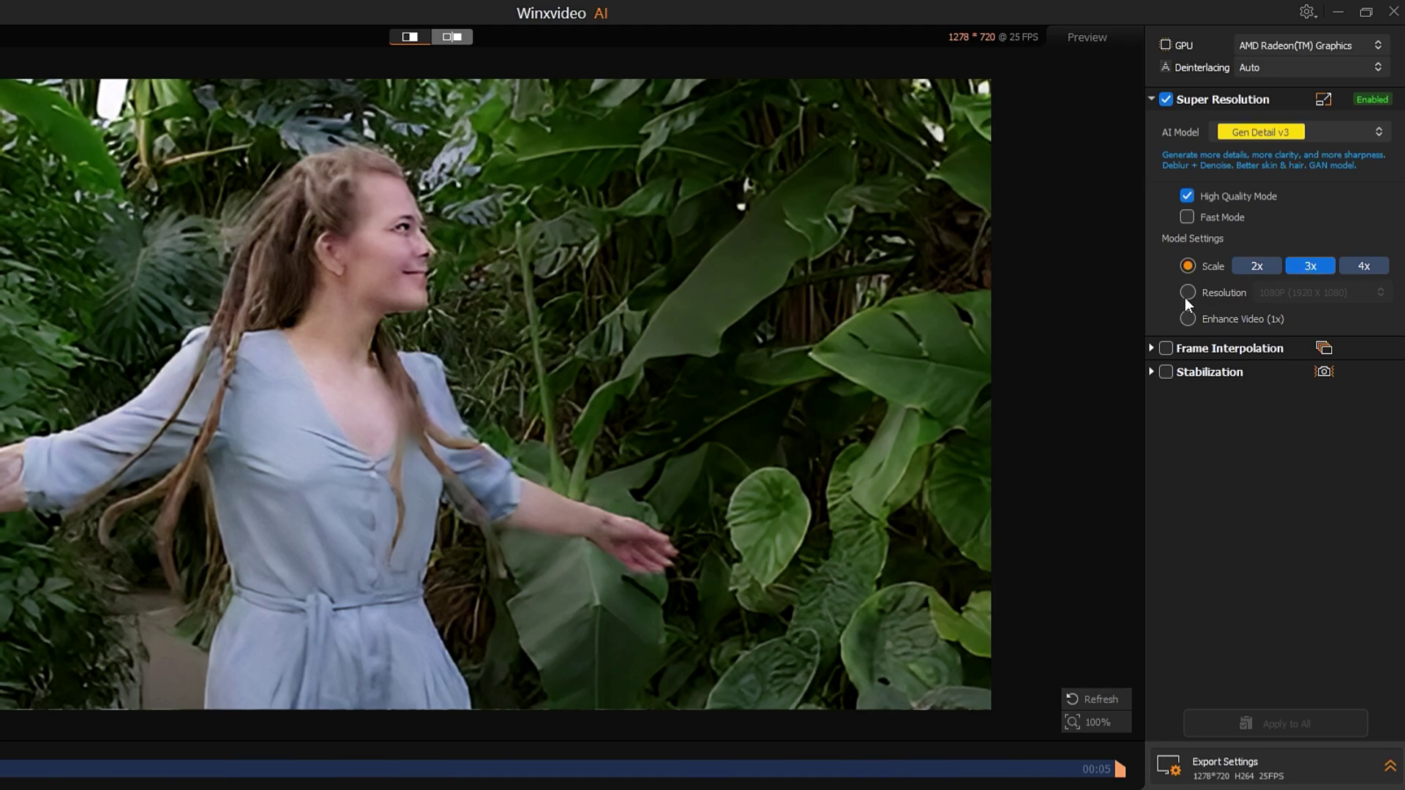
Enable stabilization with motion analysis, set 4x upscaling for 1704×960 output, and compare the preview.
{"action": "left_click", "coordinate": [1166, 371]}
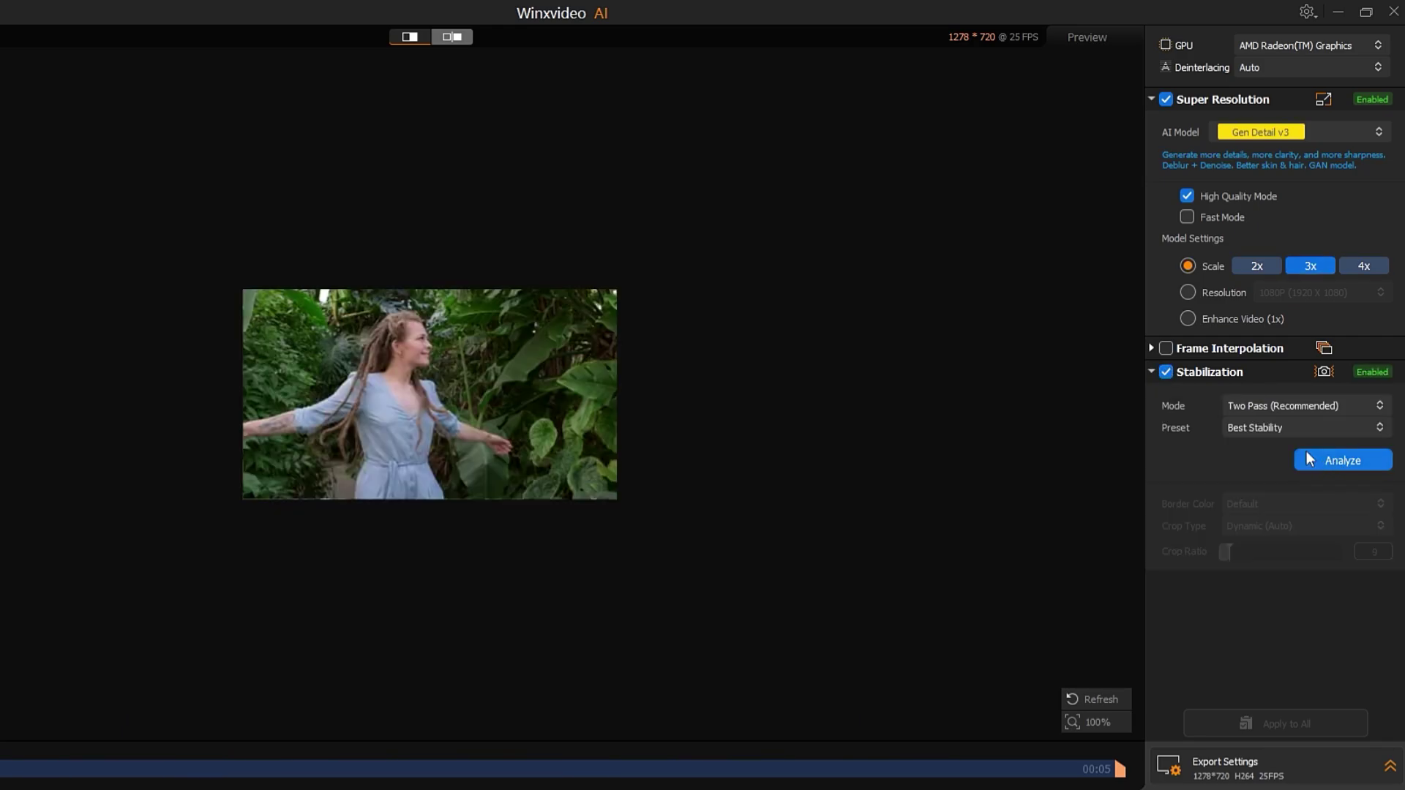
{"action": "left_click", "coordinate": [1345, 460]}
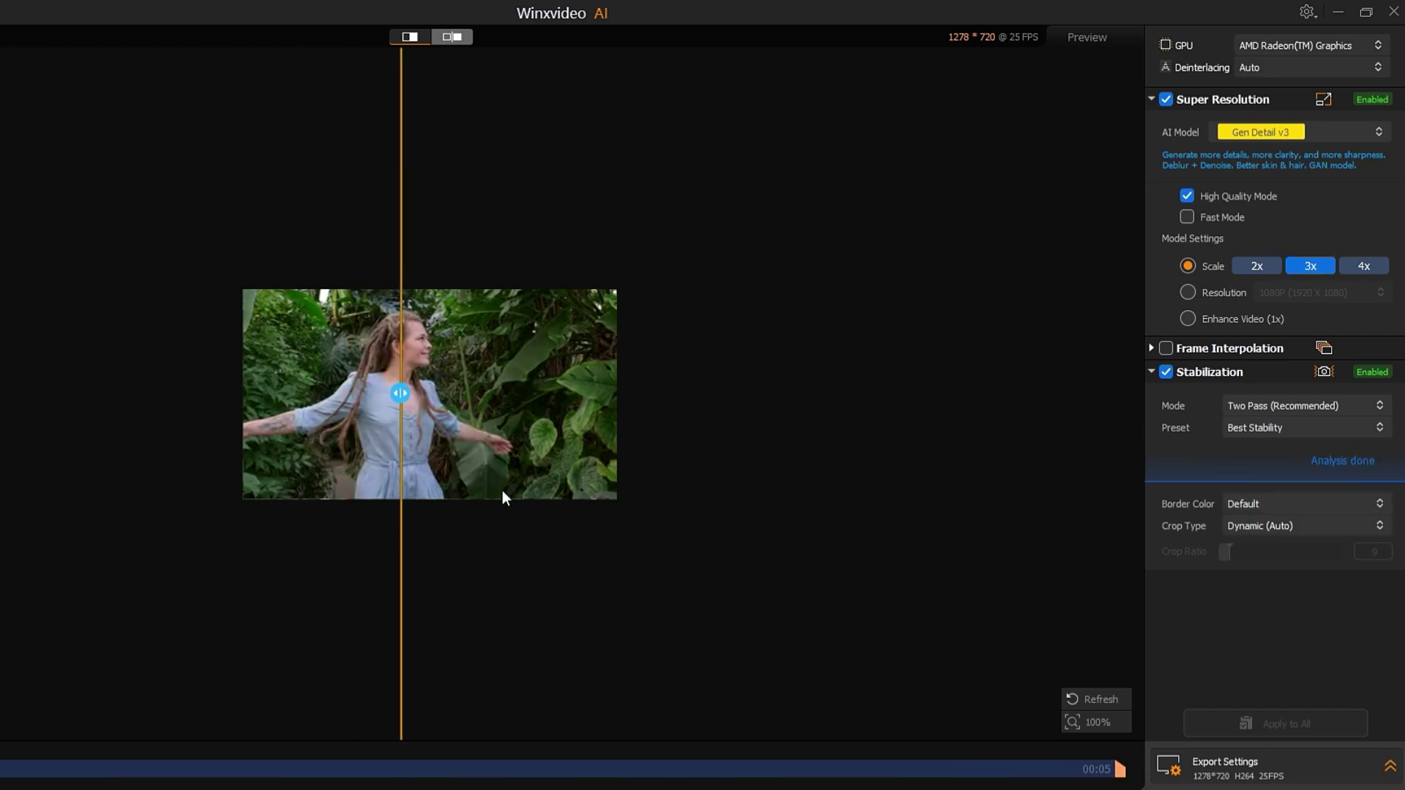
{"action": "scroll", "coordinate": [499, 489], "scroll_direction": "up", "scroll_amount": 2}
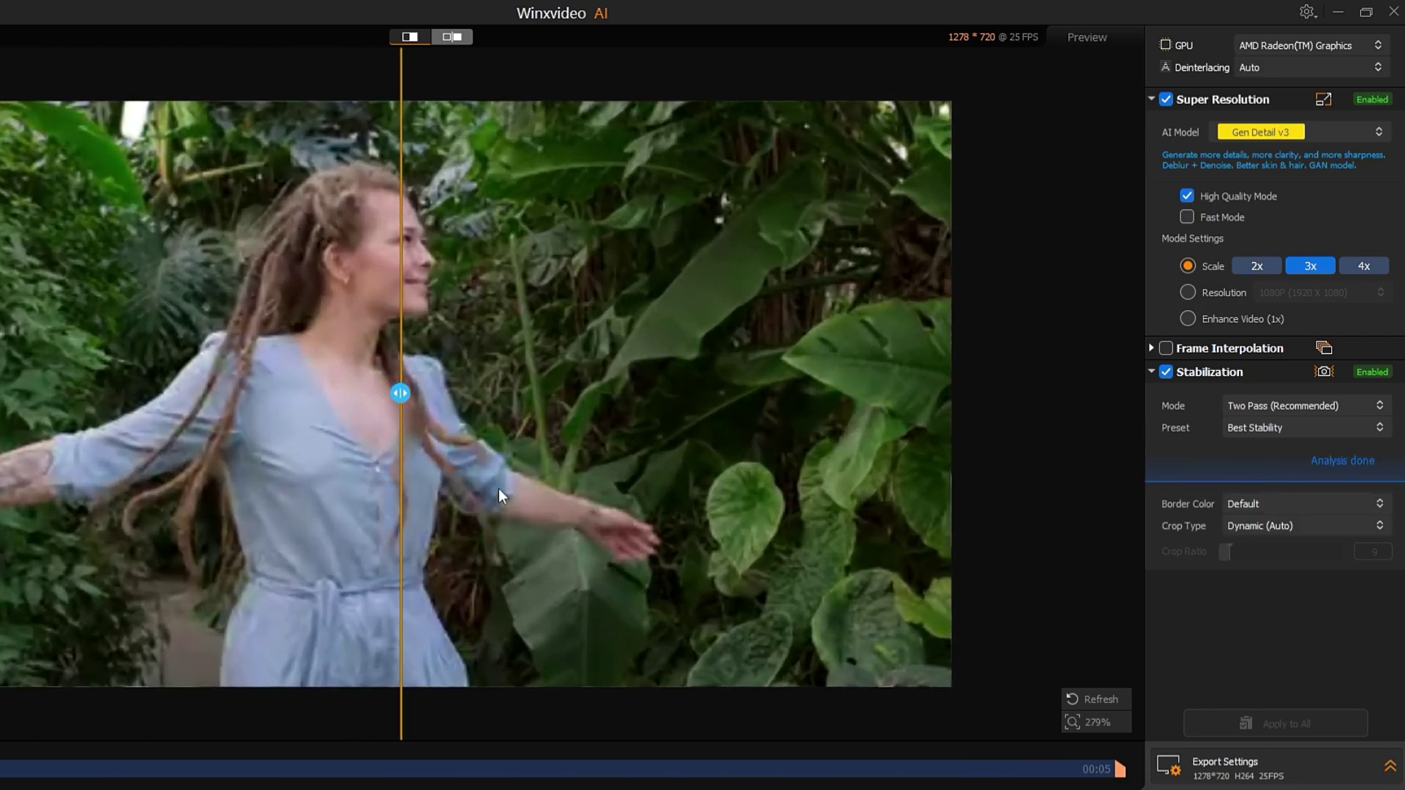
{"action": "left_click", "coordinate": [1362, 270]}
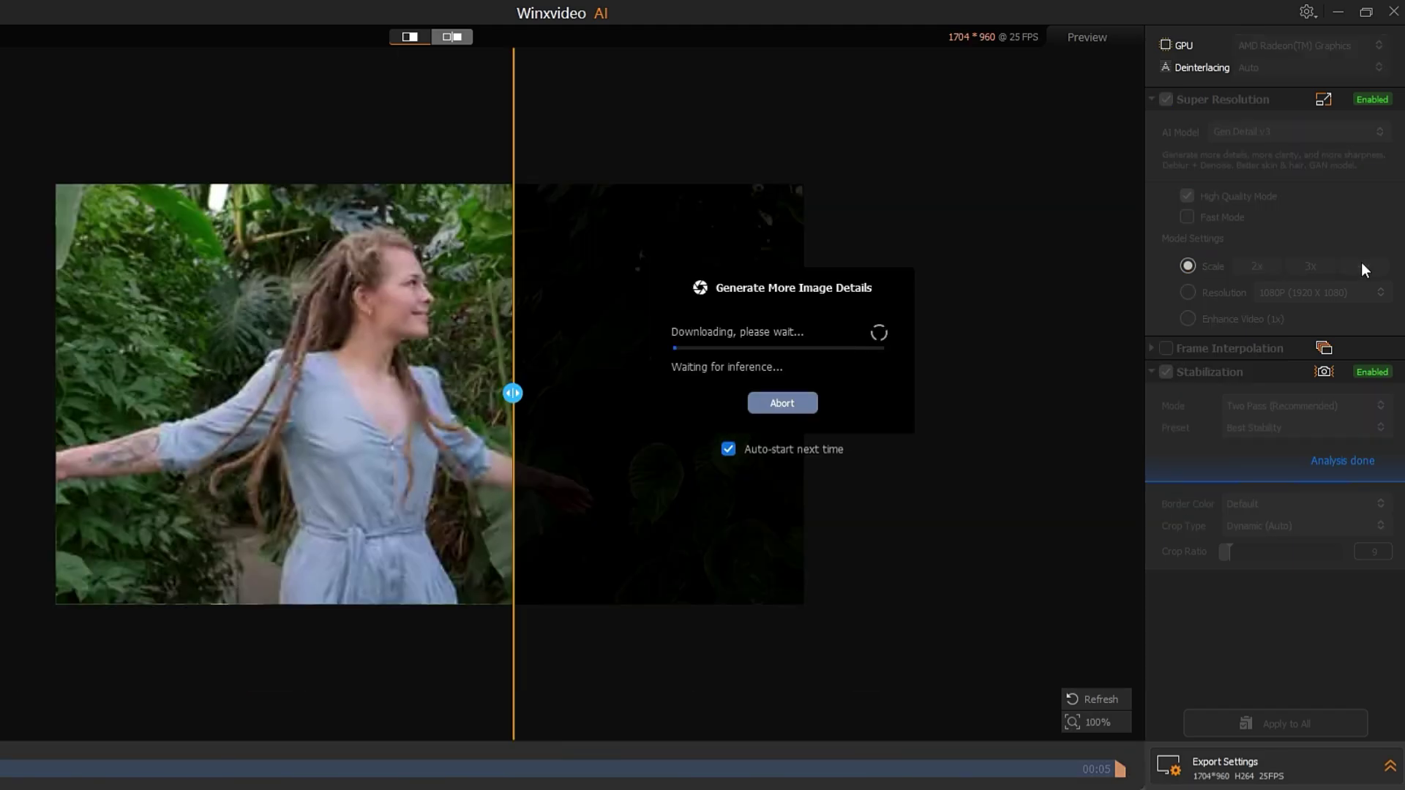
{"action": "left_click_drag", "start_coordinate": [513, 393], "coordinate": [3, 392]}
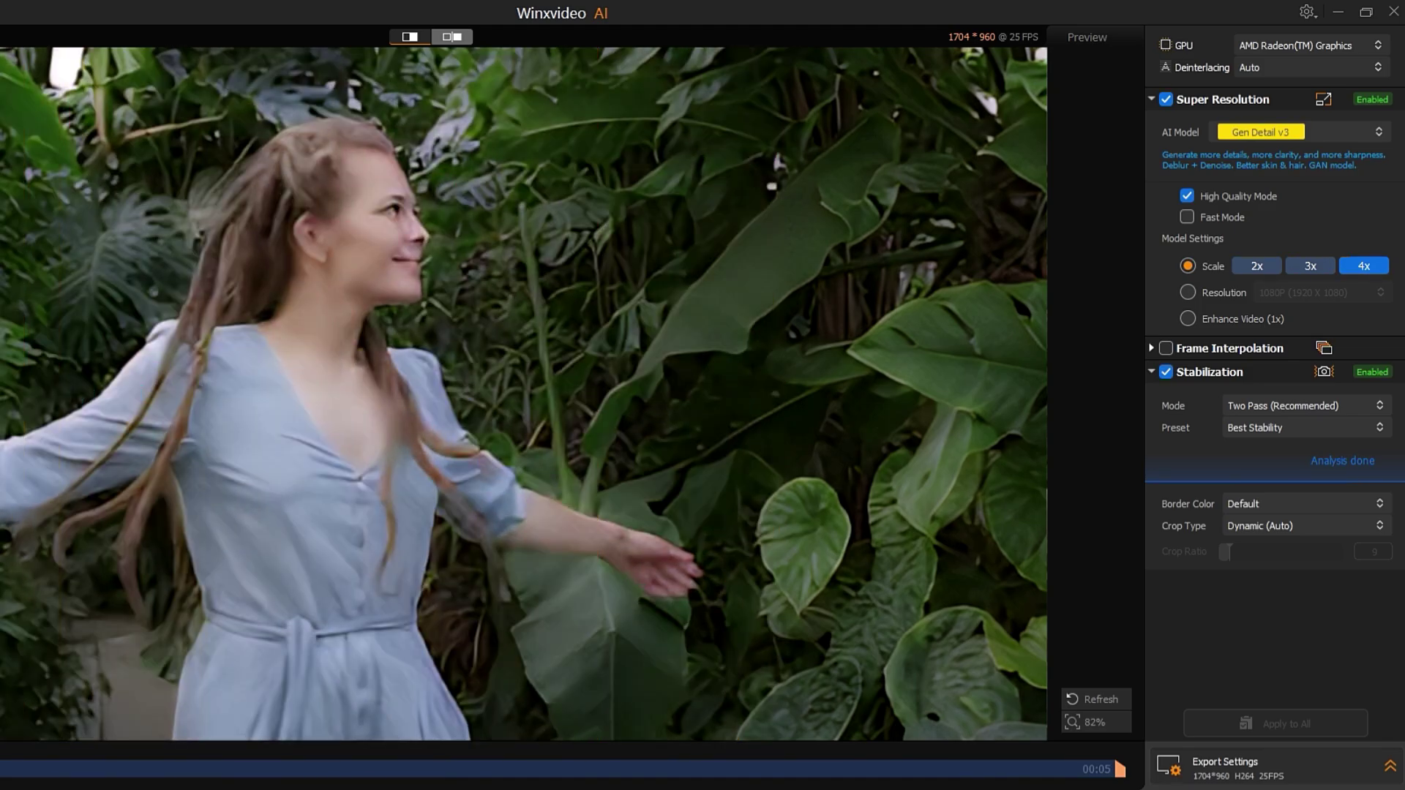
{"action": "scroll", "coordinate": [455, 458], "scroll_direction": "down", "scroll_amount": 5}
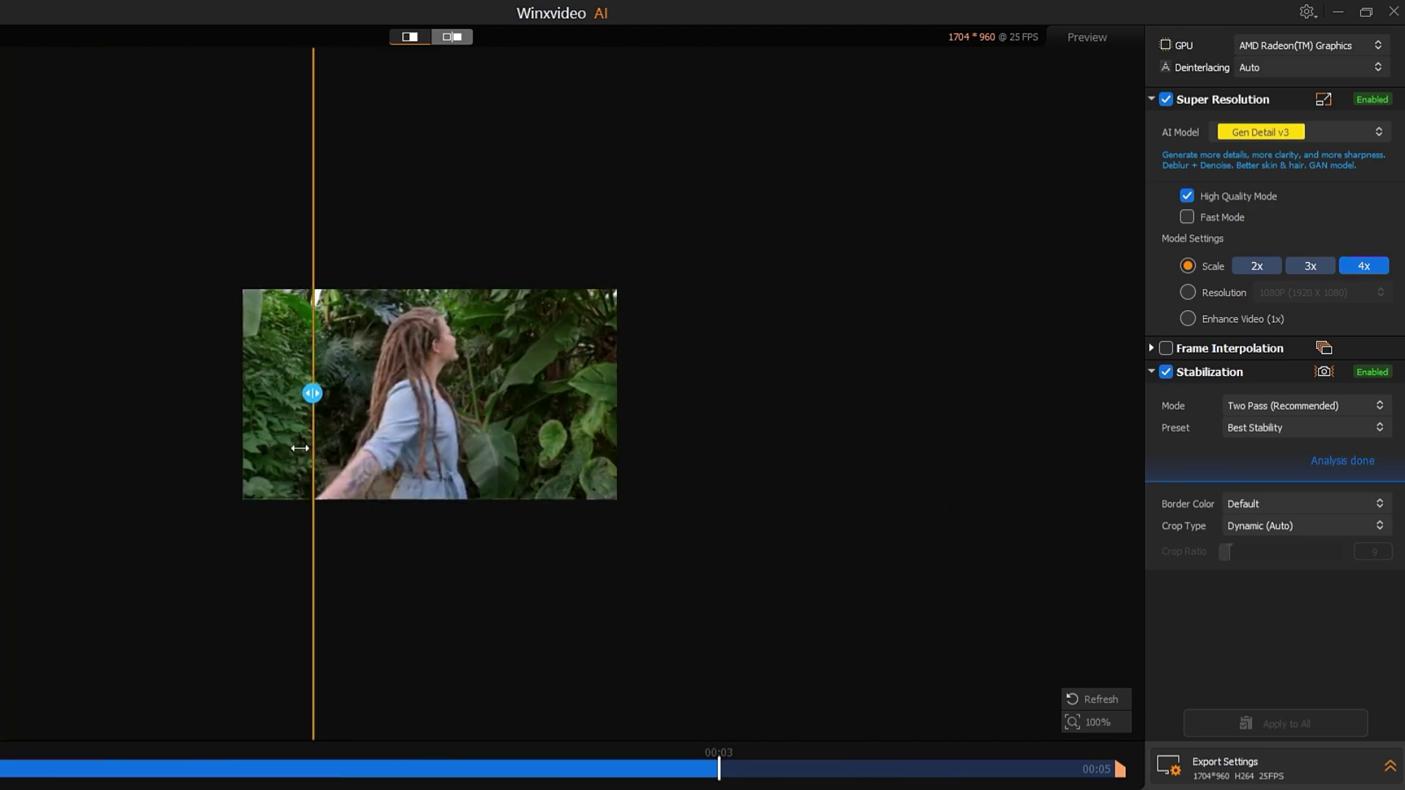
{"action": "scroll", "coordinate": [455, 458], "scroll_direction": "up", "scroll_amount": 10}
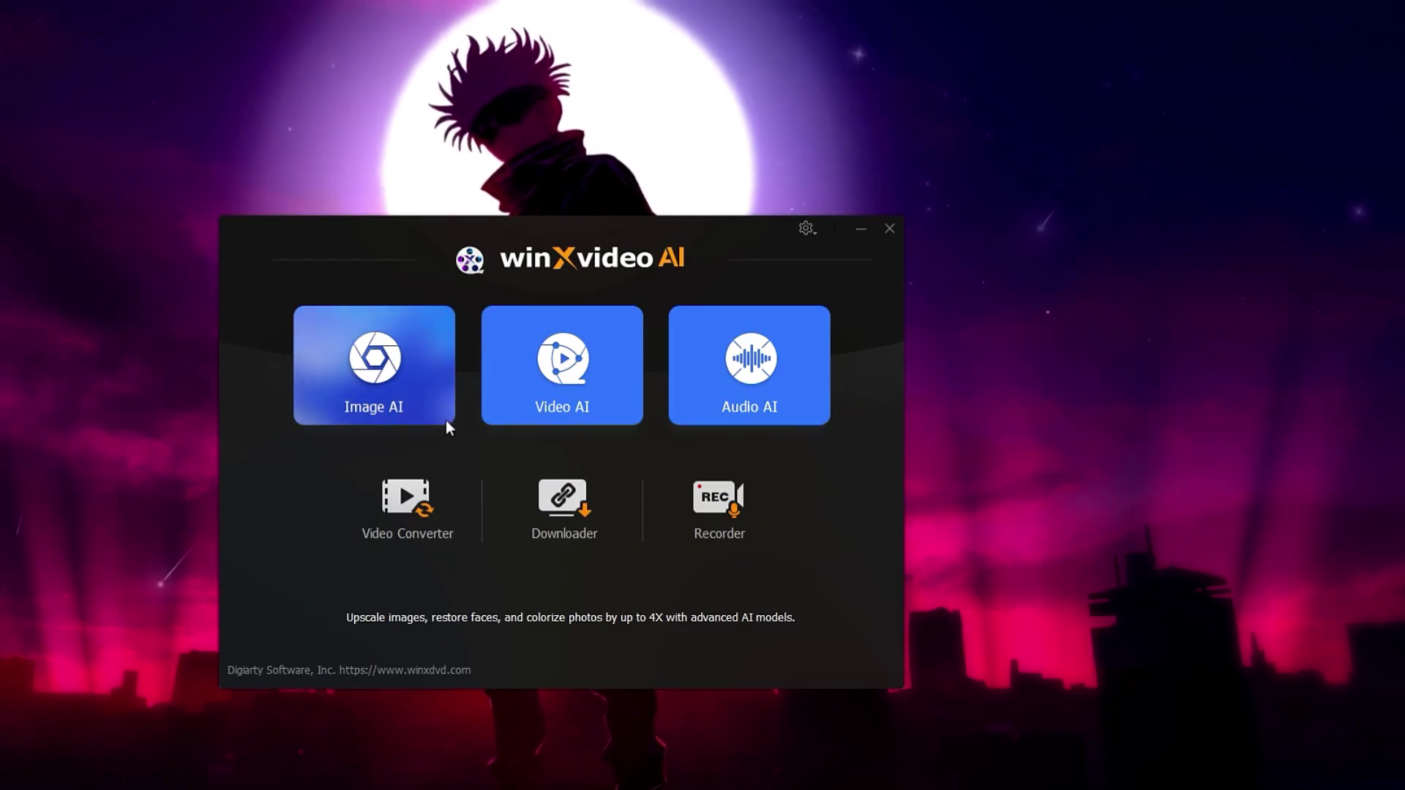
Load a recording into Audio AI and play it, toggling Noise Suppression off and back on.
{"action": "left_click", "coordinate": [772, 410]}
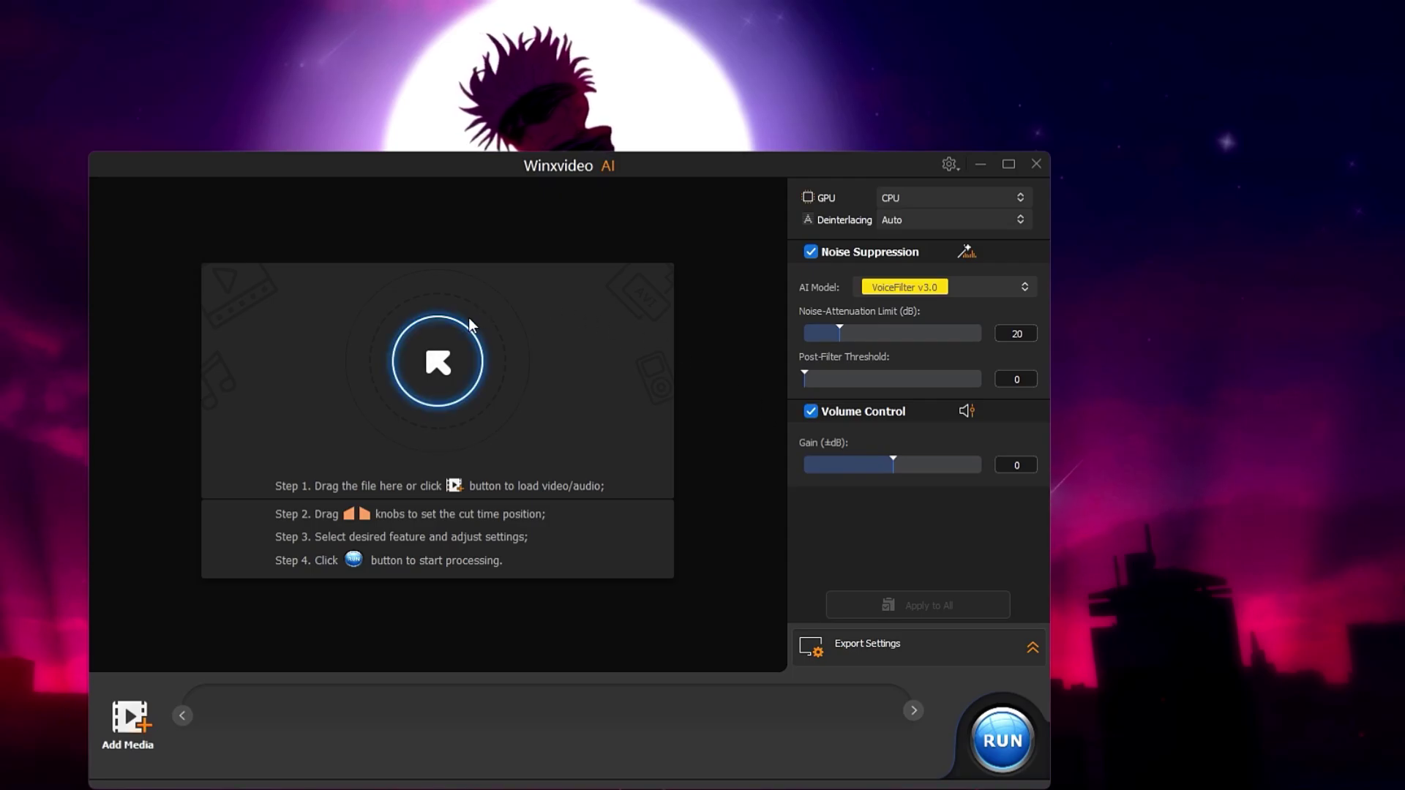
{"action": "left_click", "coordinate": [451, 367]}
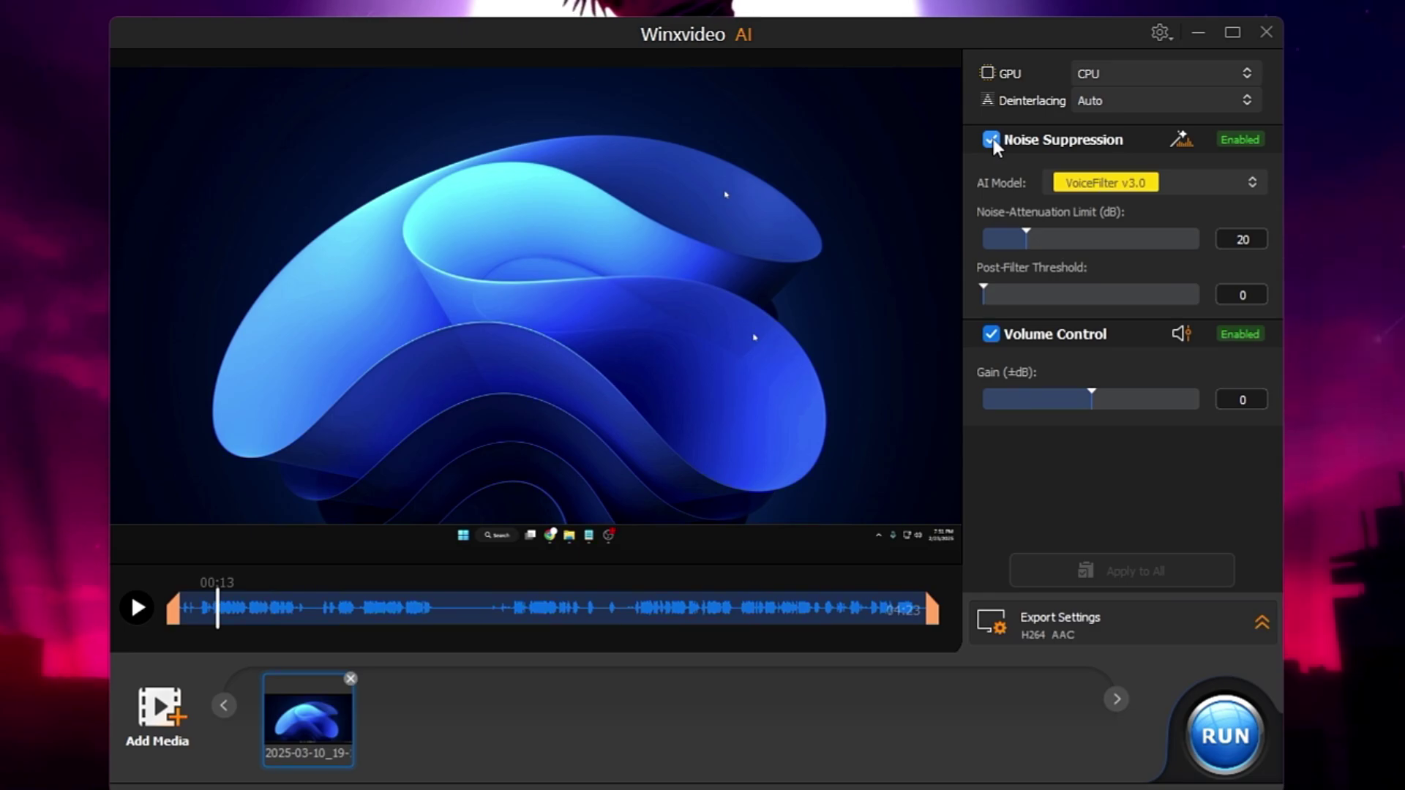
{"action": "left_click", "coordinate": [137, 607]}
{"action": "left_click", "coordinate": [993, 139]}
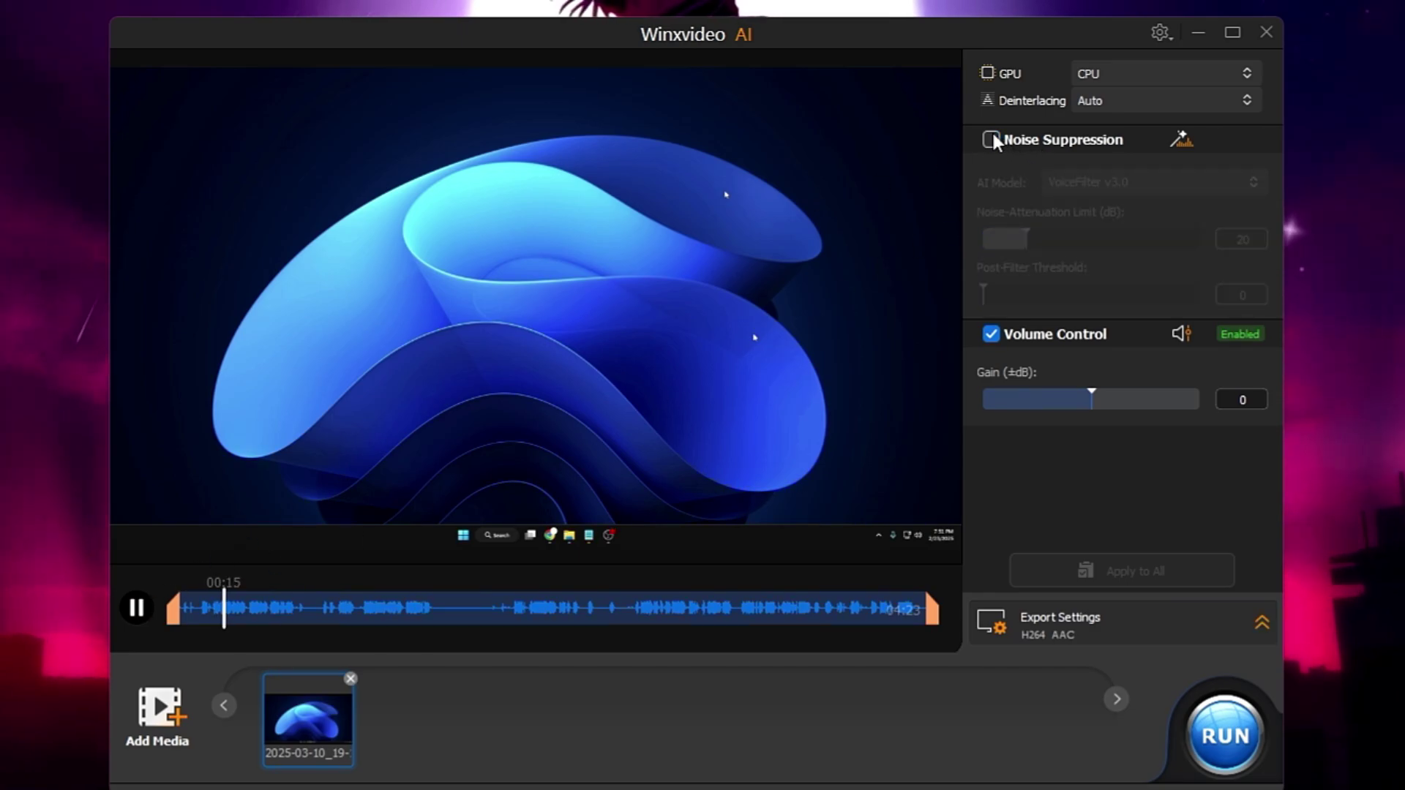
{"action": "left_click", "coordinate": [992, 139]}
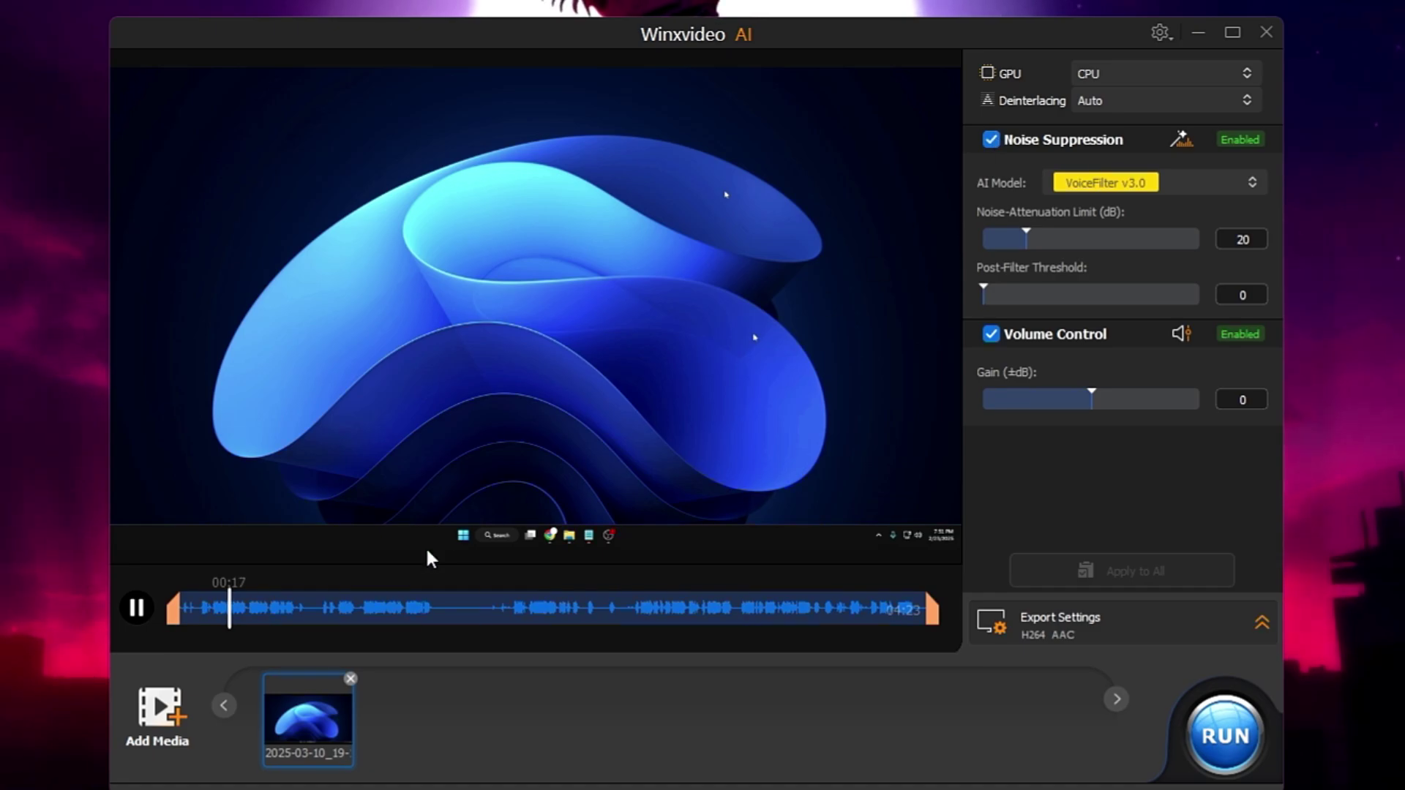
{"action": "left_click", "coordinate": [137, 607]}
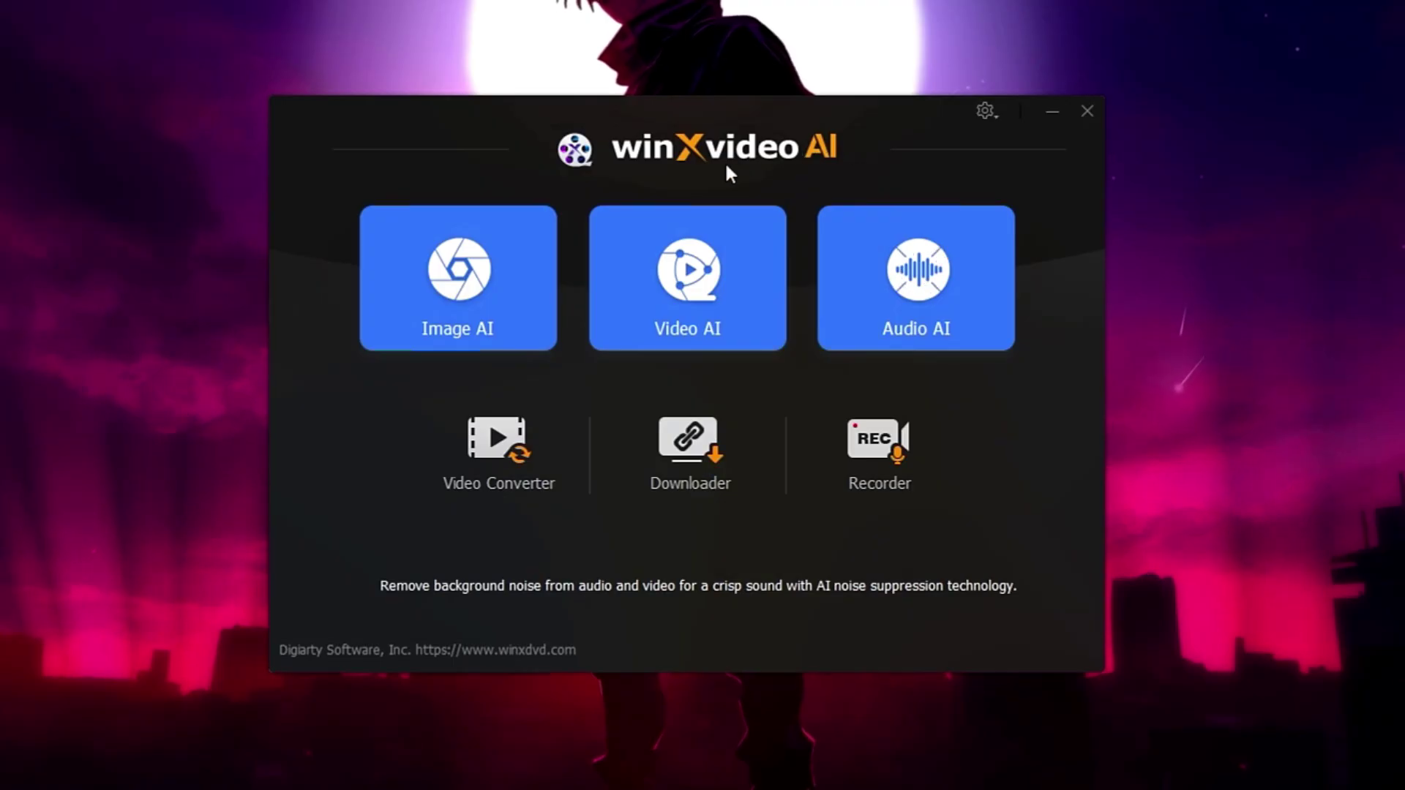
Add 2025-03-10_19-13-29.mp4 to the Video Converter.
{"action": "left_click", "coordinate": [515, 460]}
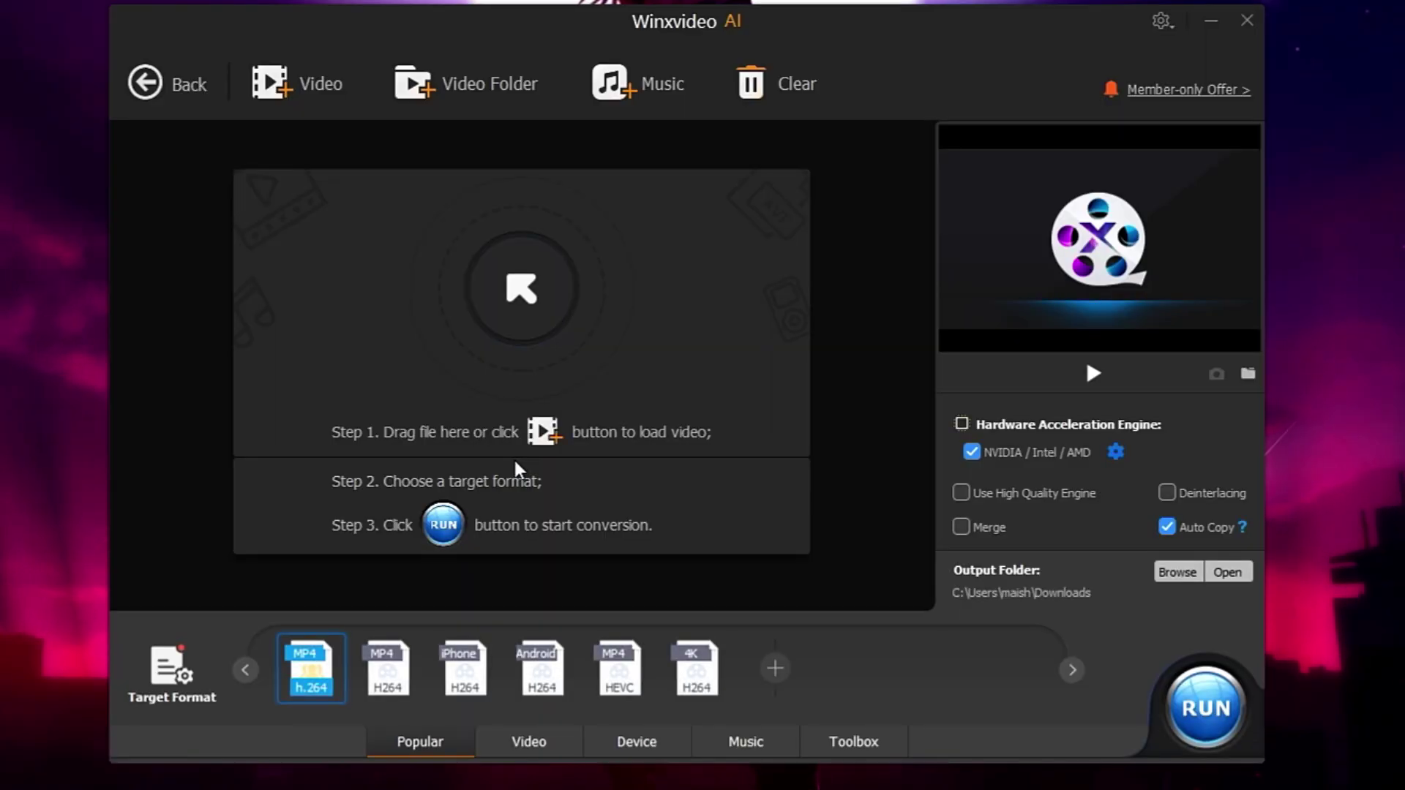
{"action": "left_click", "coordinate": [516, 297]}
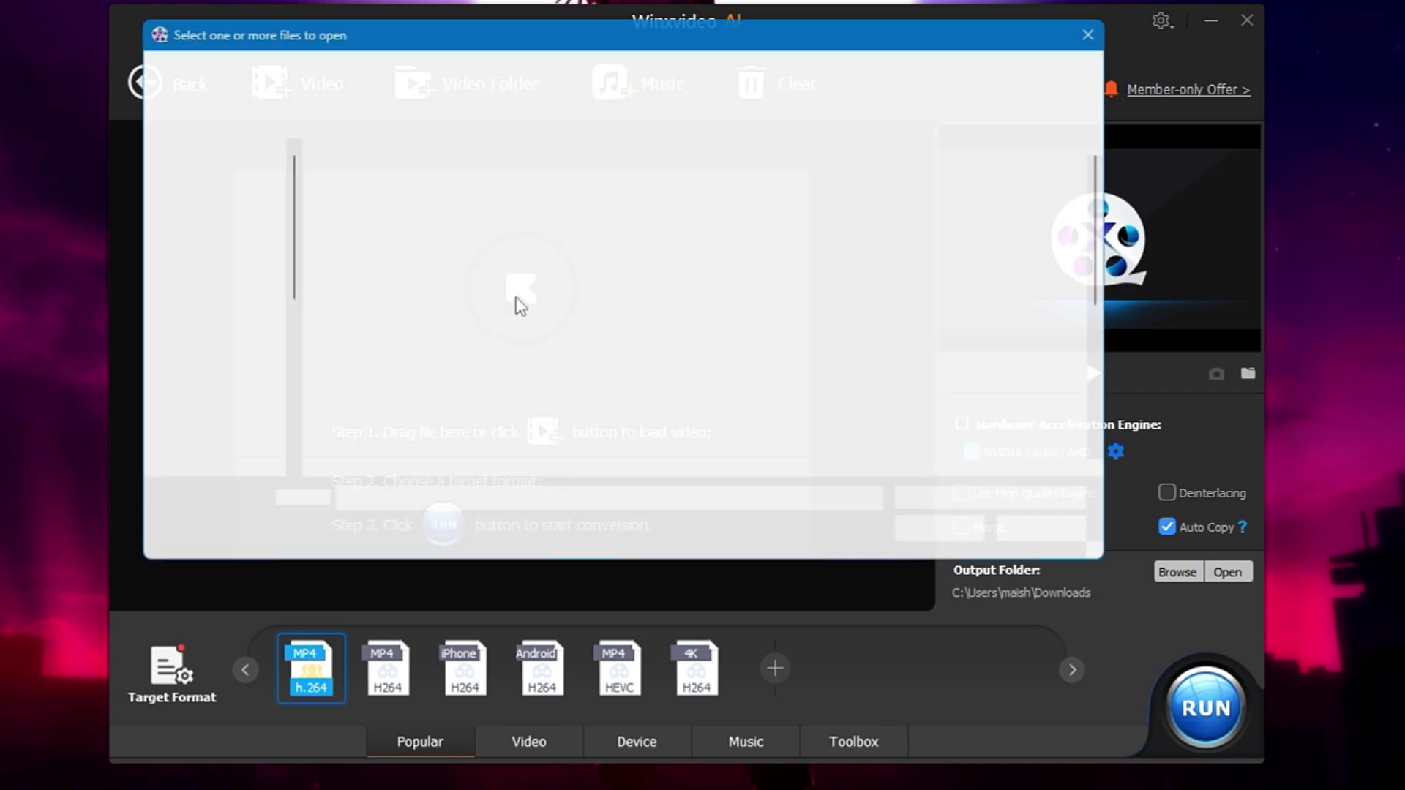
{"action": "left_click", "coordinate": [486, 461]}
{"action": "left_click", "coordinate": [956, 541]}
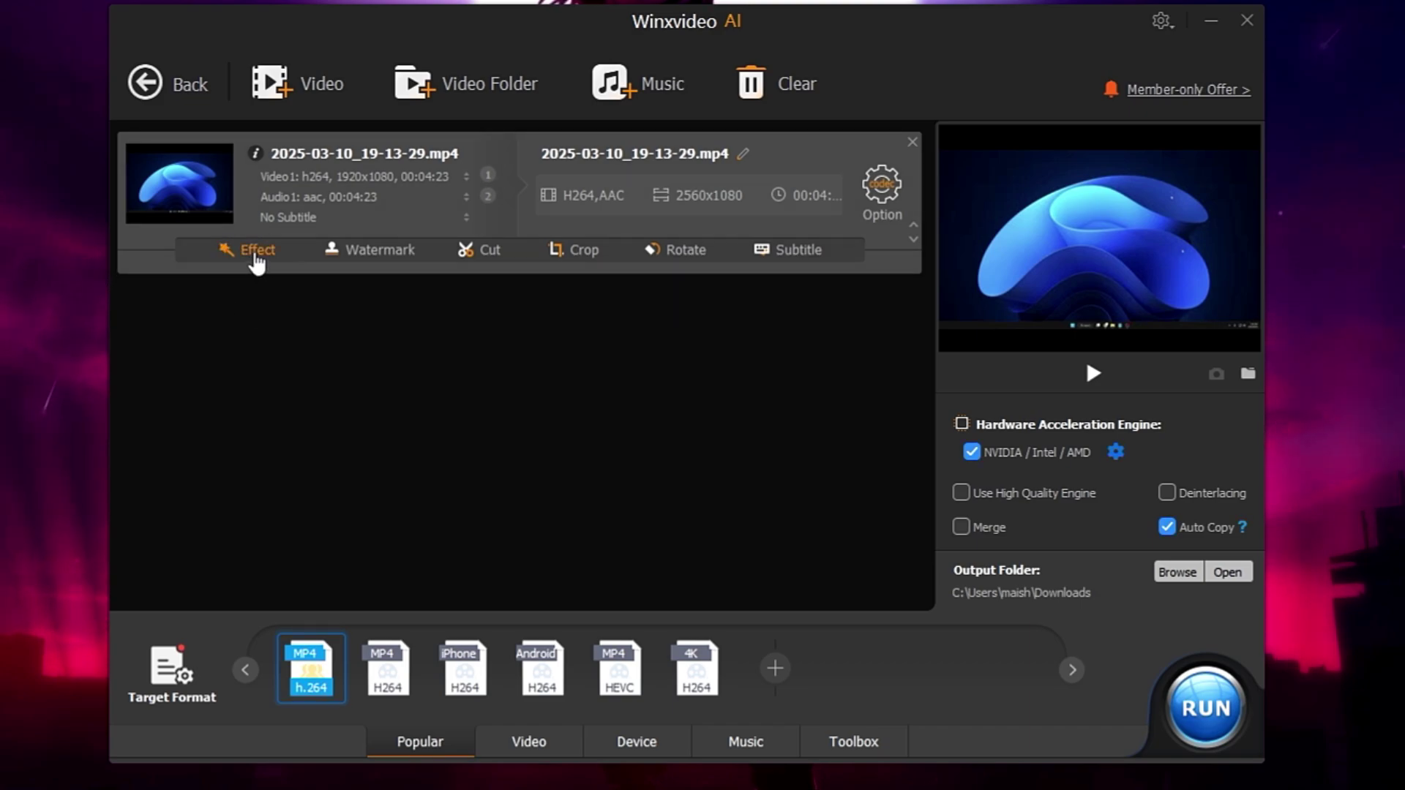
Choose the MP4 H264 profile at 1920x1080 and review its output settings and Edit Video options.
{"action": "left_click", "coordinate": [396, 681]}
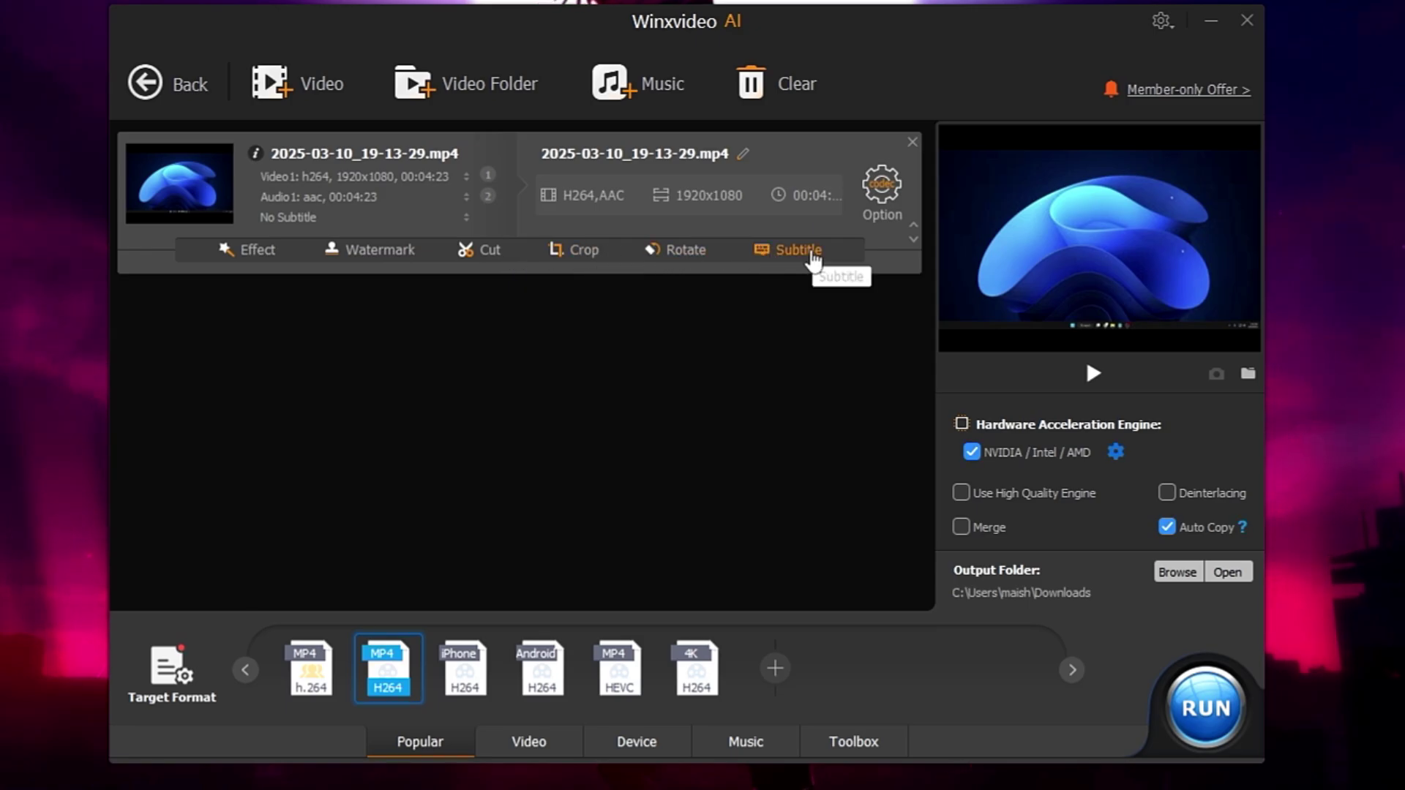
{"action": "left_click", "coordinate": [892, 185]}
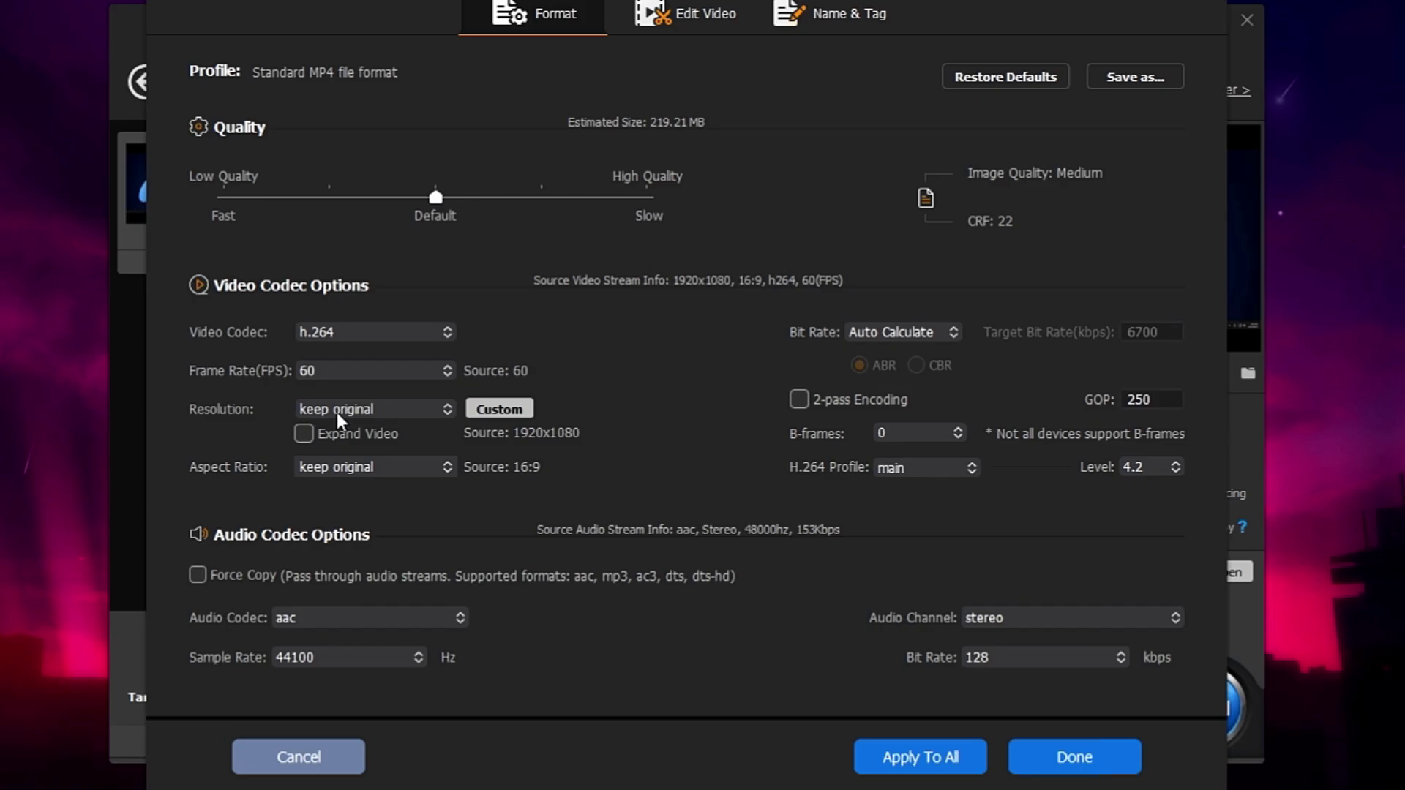
{"action": "left_click", "coordinate": [697, 13]}
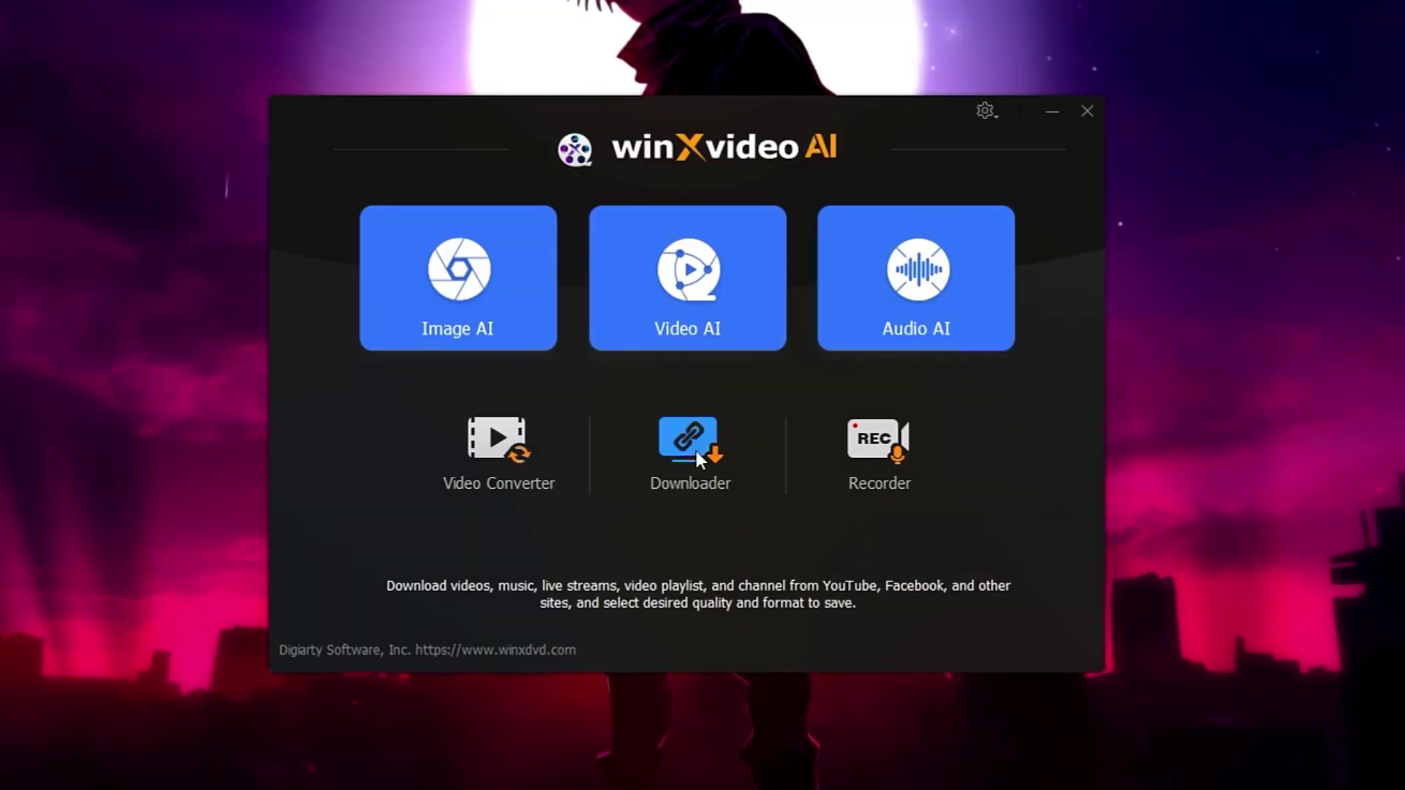
Analyze the pasted YouTube link in the Downloader, listing MP4 qualities from 1920x1080 to 640x360.
{"action": "left_click", "coordinate": [696, 457]}
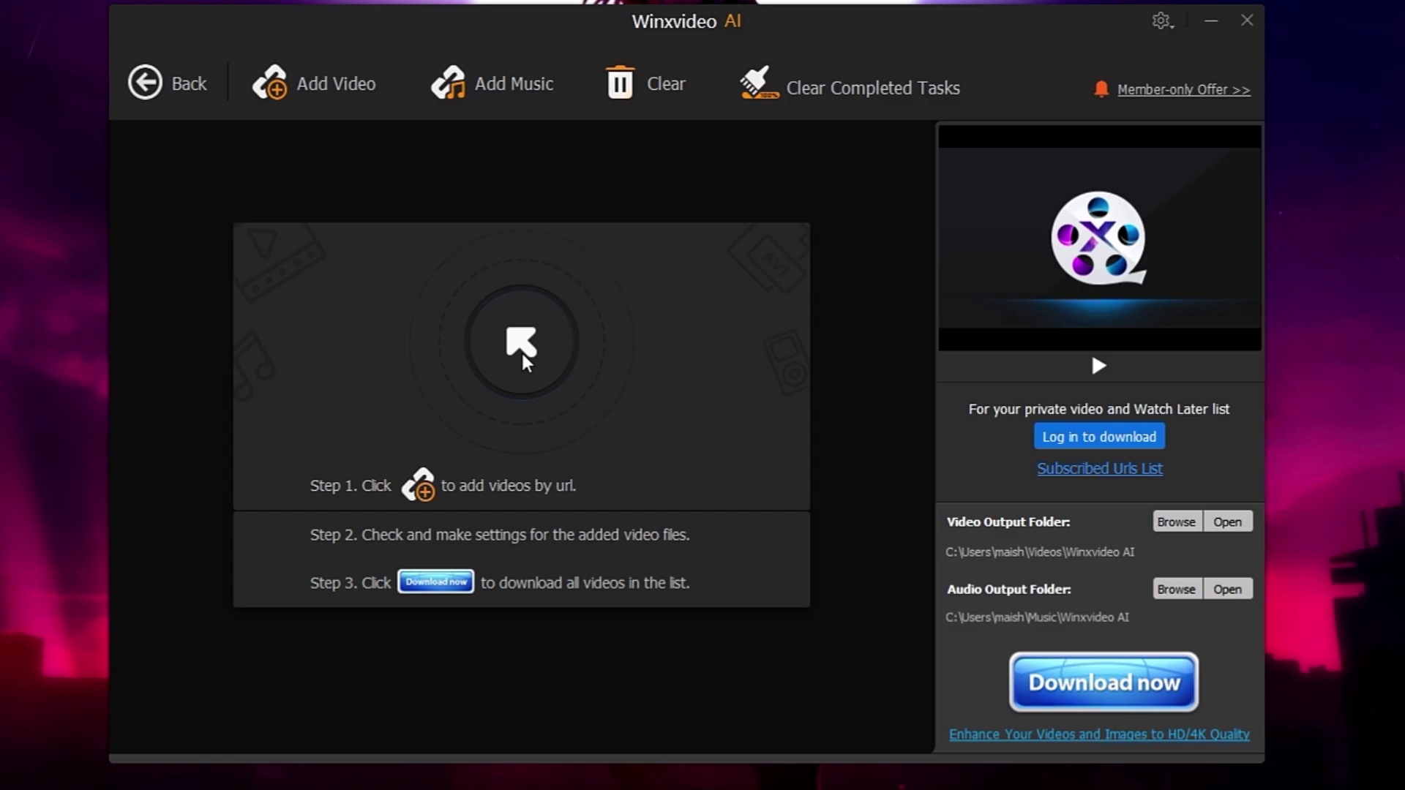
{"action": "left_click", "coordinate": [336, 85]}
{"action": "left_click_drag", "start_coordinate": [490, 126], "coordinate": [226, 127]}
{"action": "left_click", "coordinate": [1094, 133]}
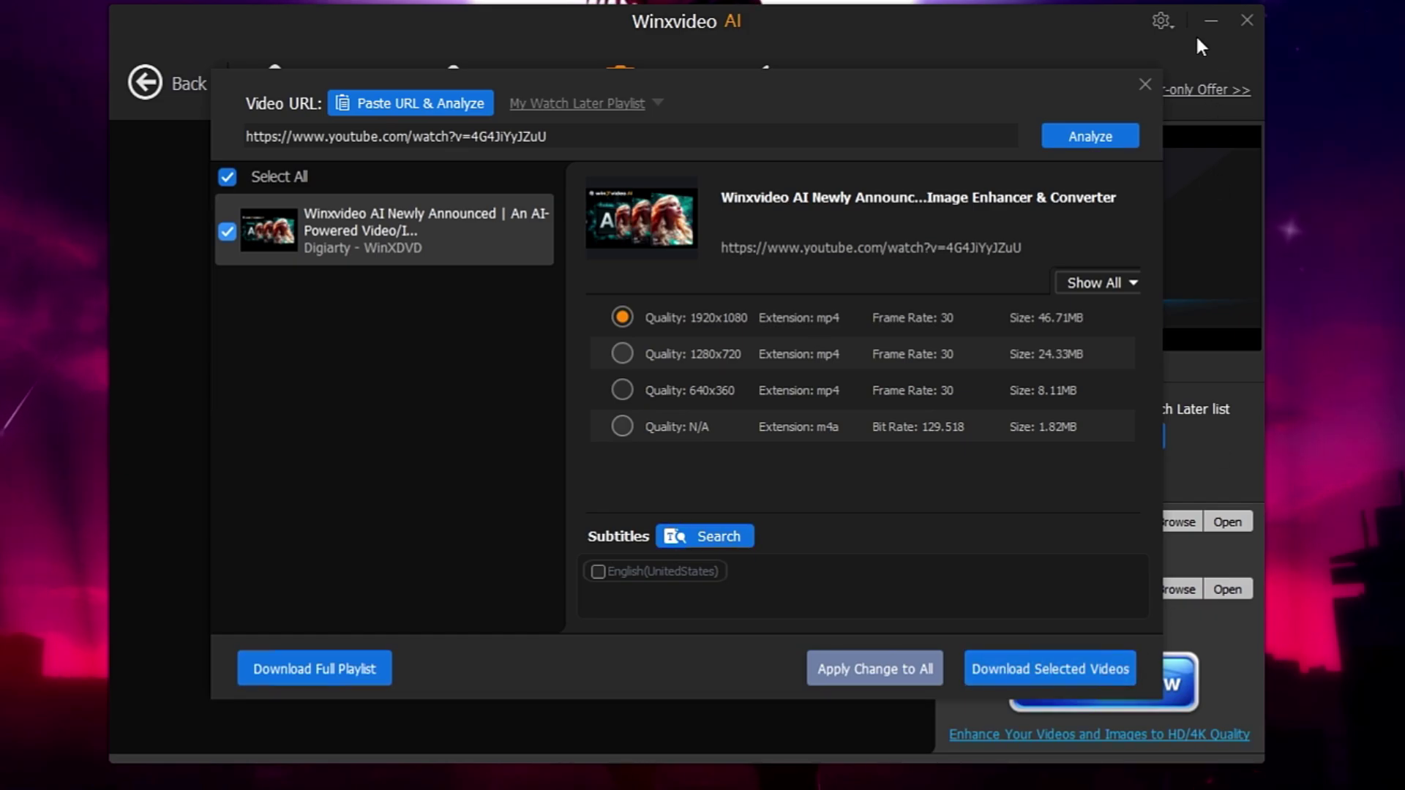
{"action": "left_click", "coordinate": [1155, 85]}
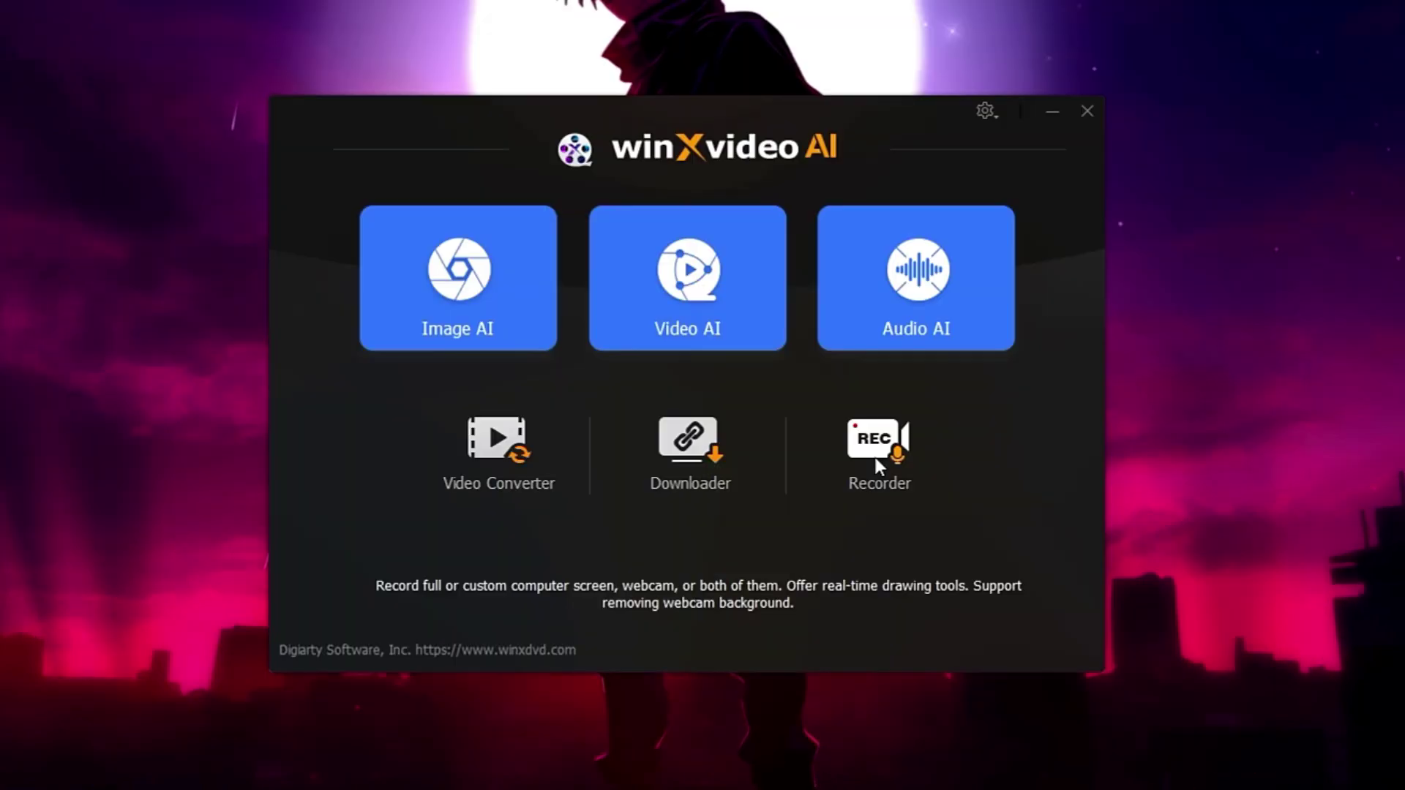